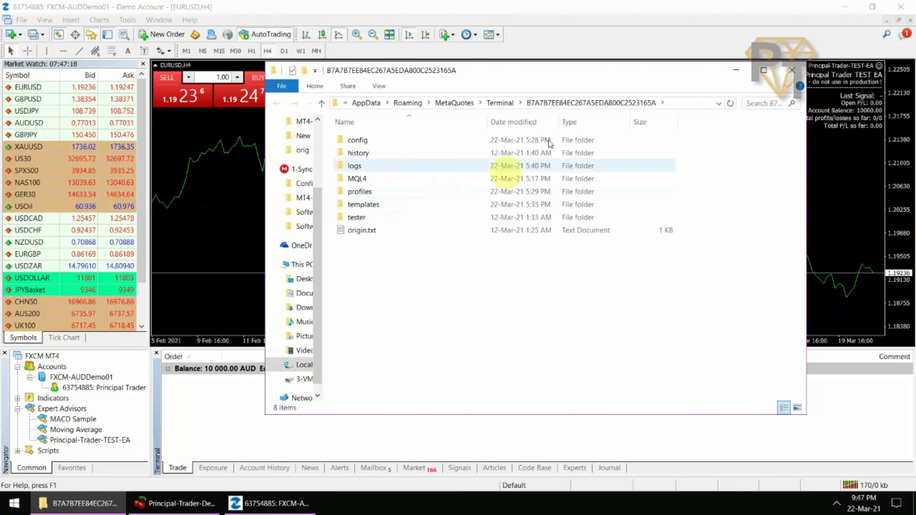
Delete the 20210322.log file from the Logs folder inside the terminal's MQL4 folder.
left_click(545, 105)
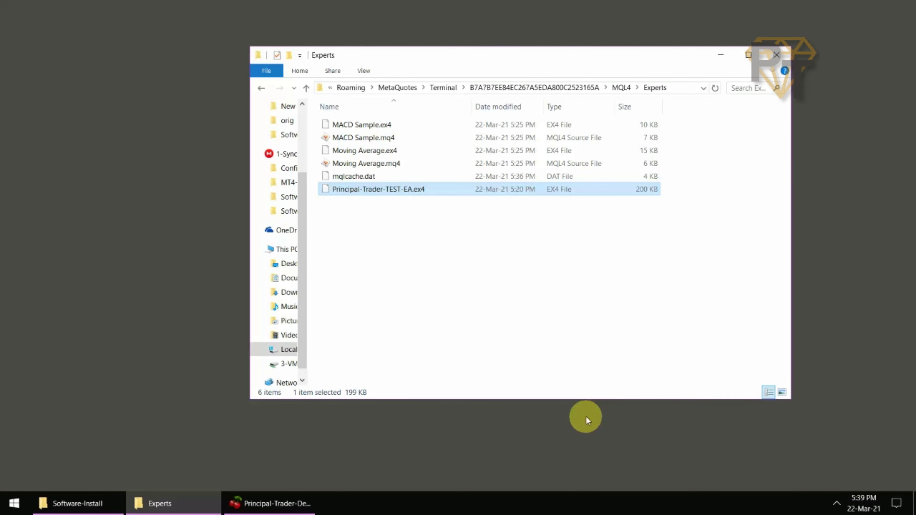
left_click(620, 88)
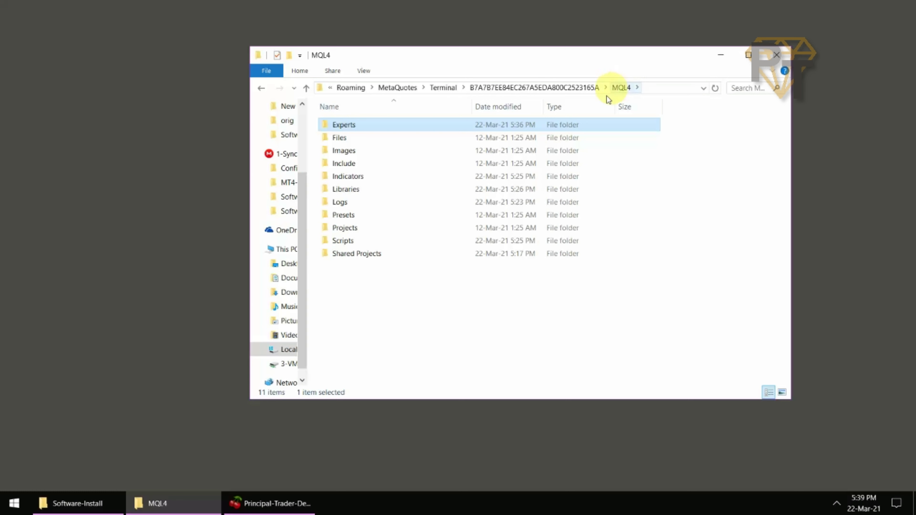
left_click(413, 204)
double_click(412, 202)
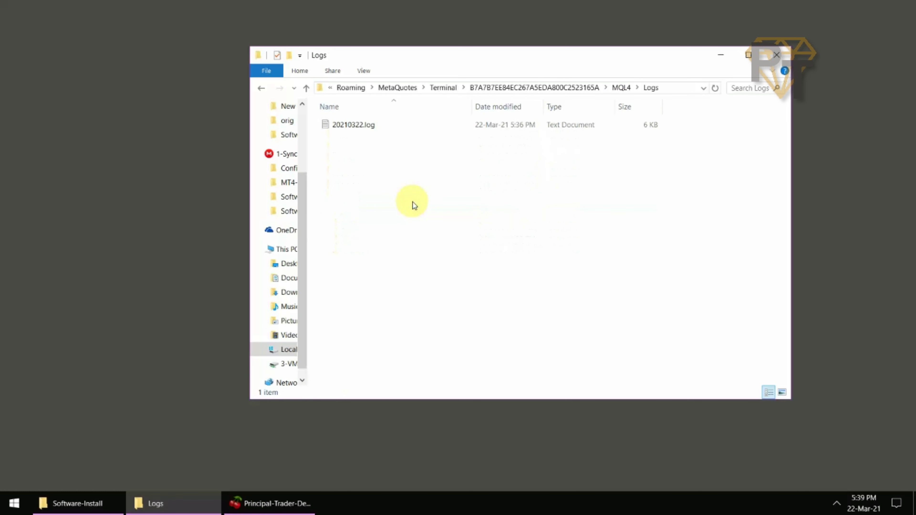
left_click(386, 126)
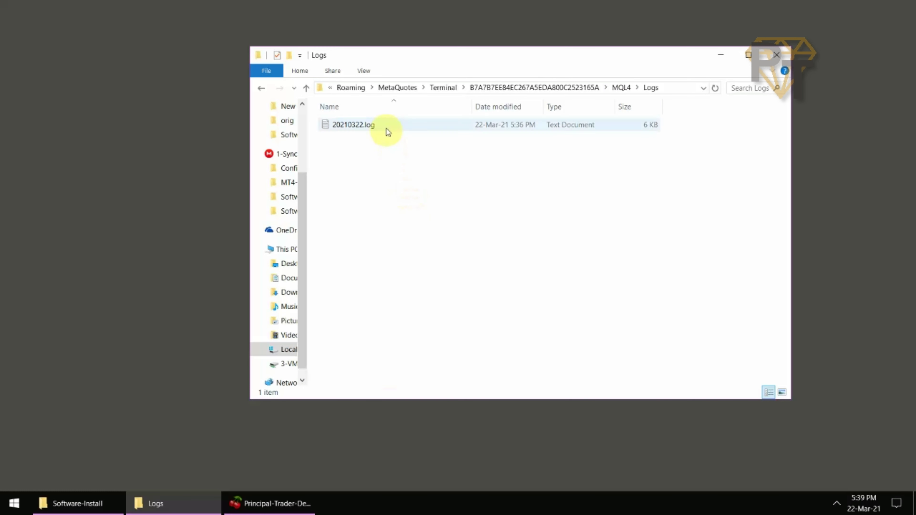
key("Delete")
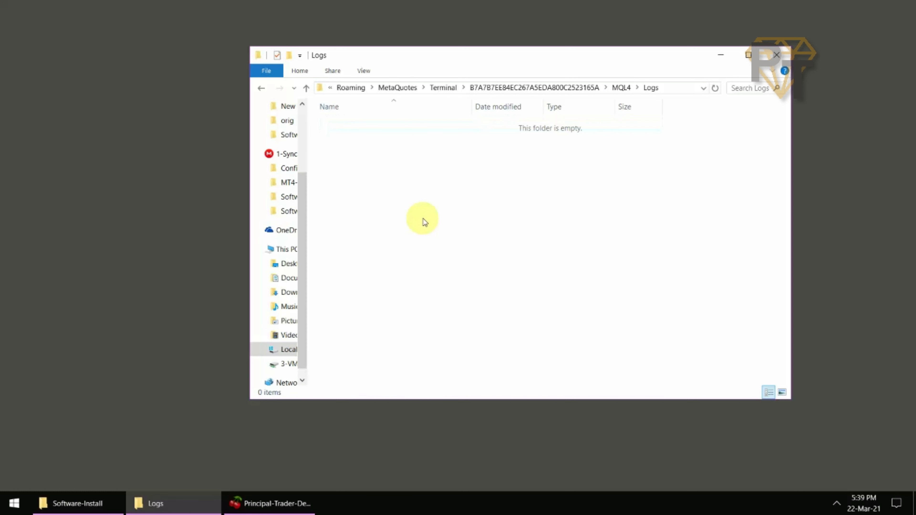
Check the contents of the Presets, Images and Files folders inside MQL4.
left_click(621, 89)
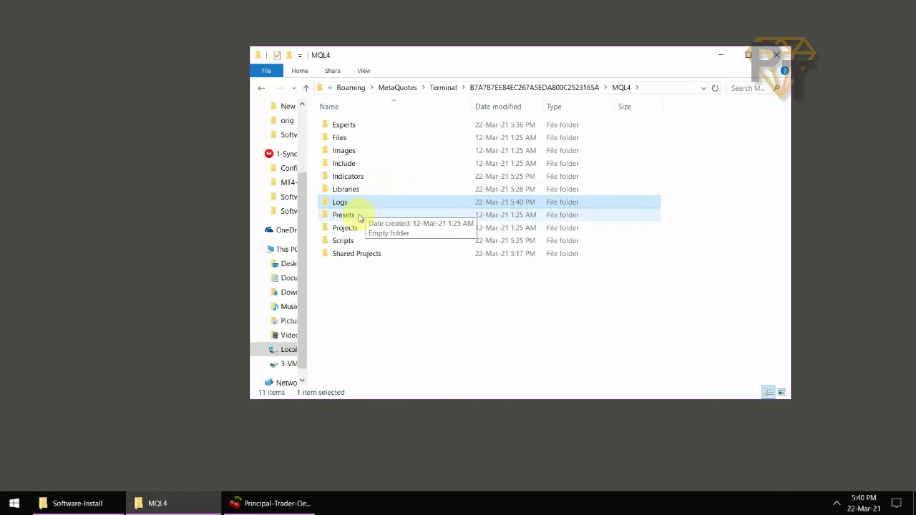
double_click(359, 216)
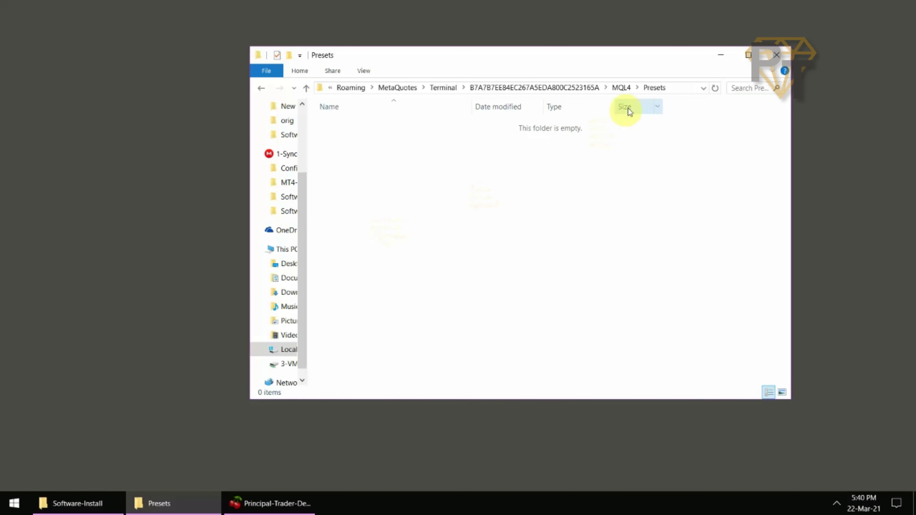
left_click(621, 88)
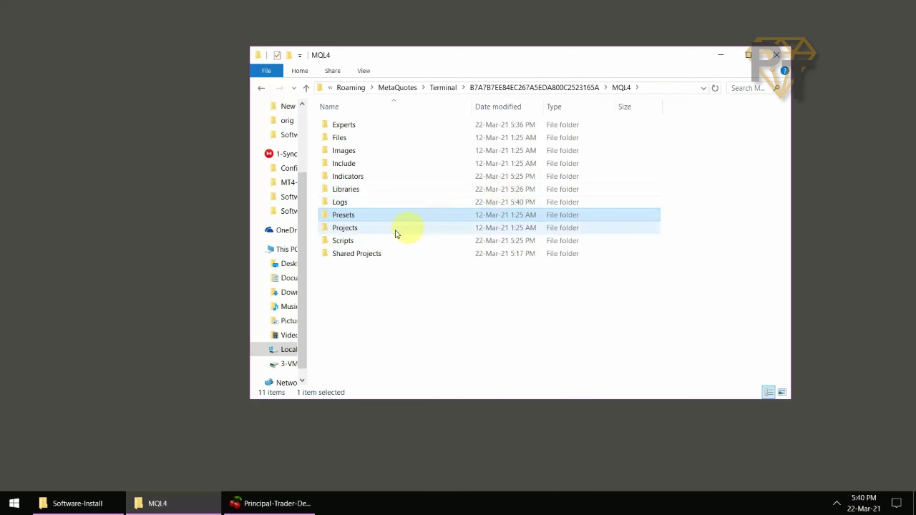
double_click(354, 153)
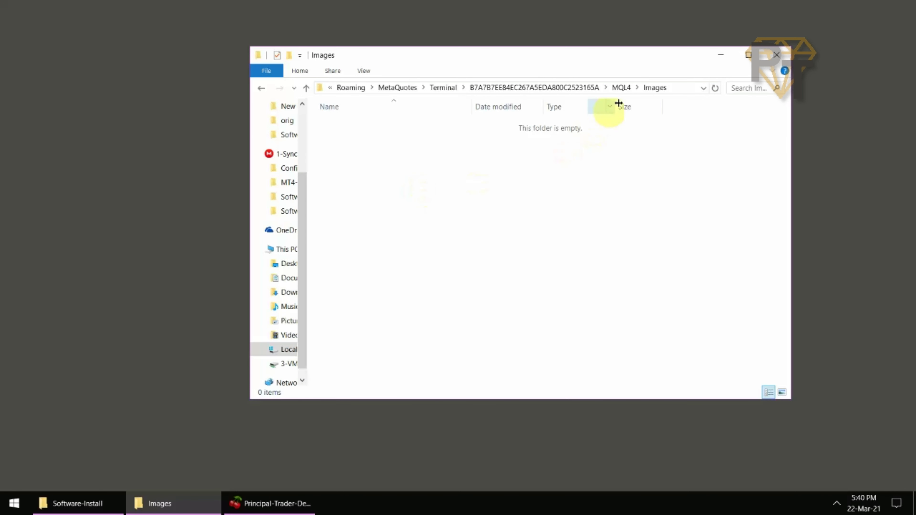
left_click(622, 89)
double_click(362, 139)
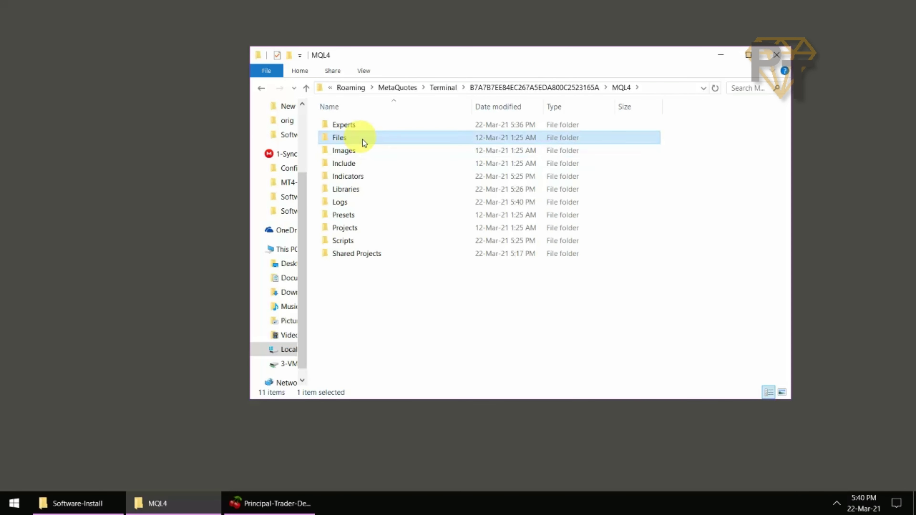
left_click(623, 89)
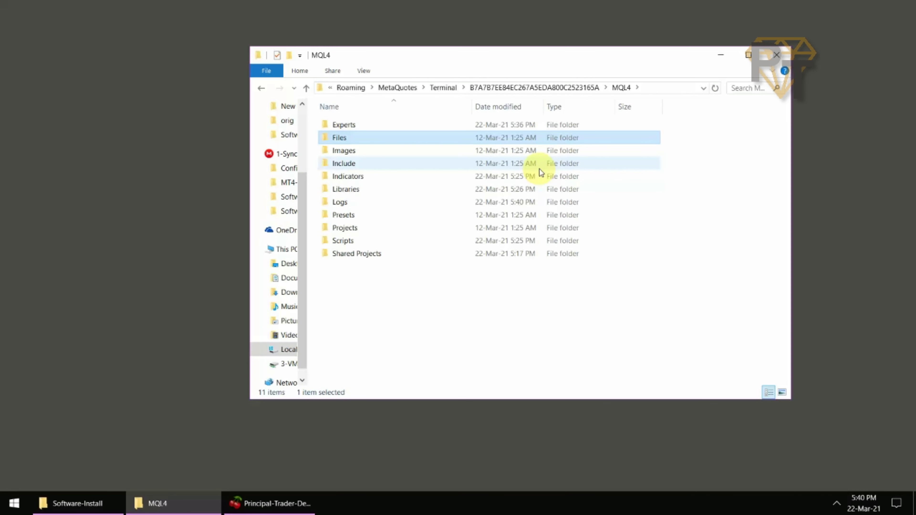
Delete all files from the logs folder directly under the terminal's data folder.
left_click(558, 88)
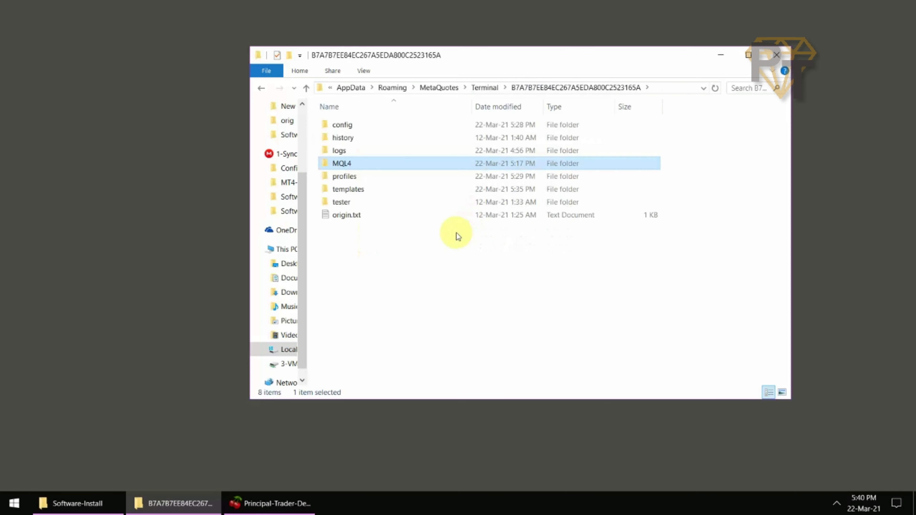
left_click(372, 152)
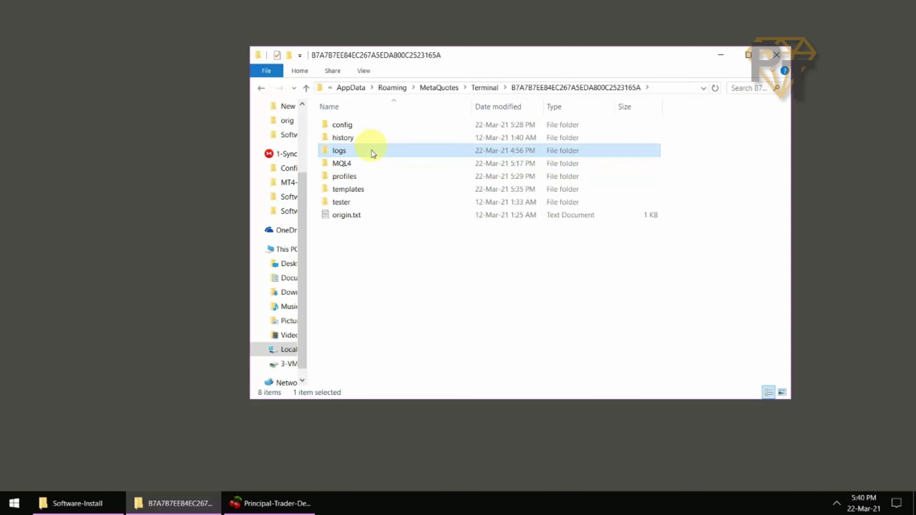
double_click(371, 151)
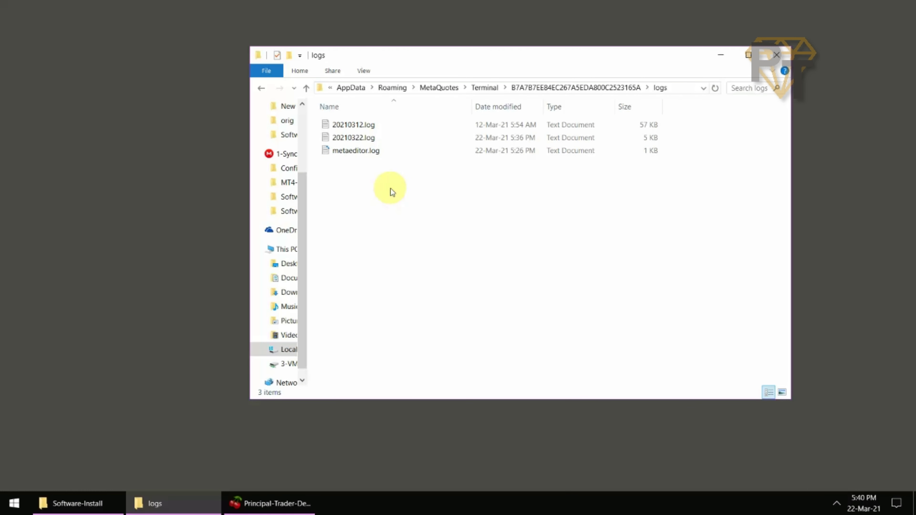
key("ctrl+a")
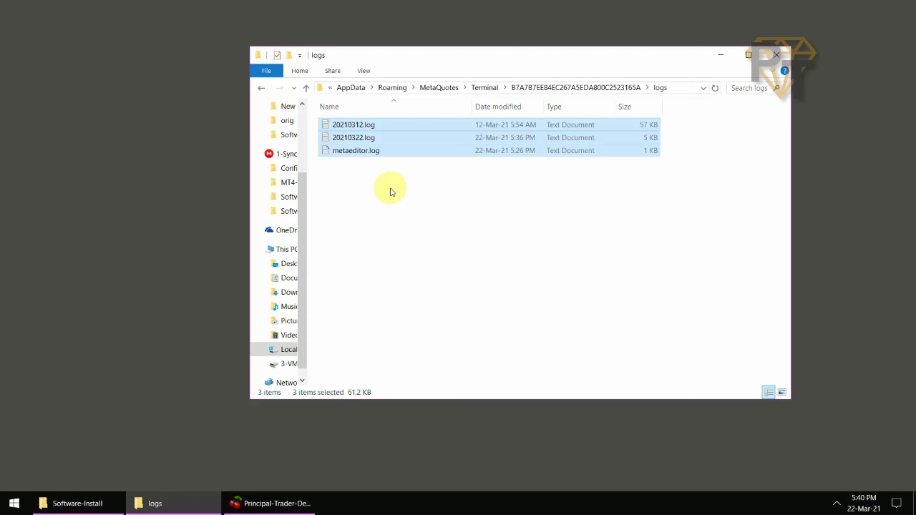
key("Delete")
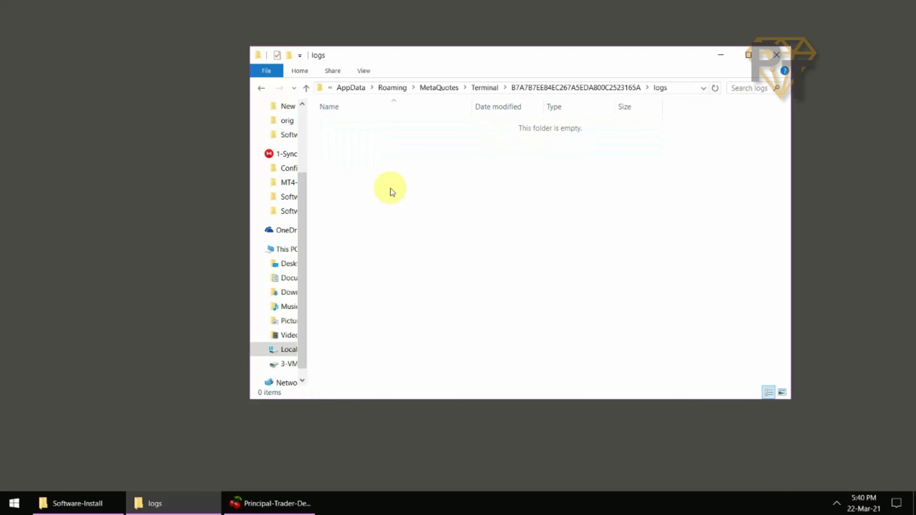
Delete all files from the FXCM-AUDDemo01 folder inside the terminal's history folder.
left_click(588, 88)
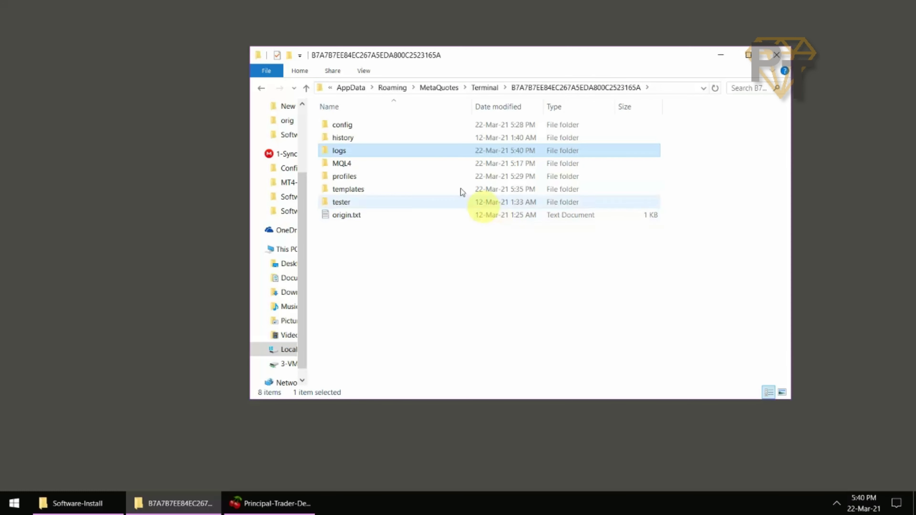
double_click(386, 138)
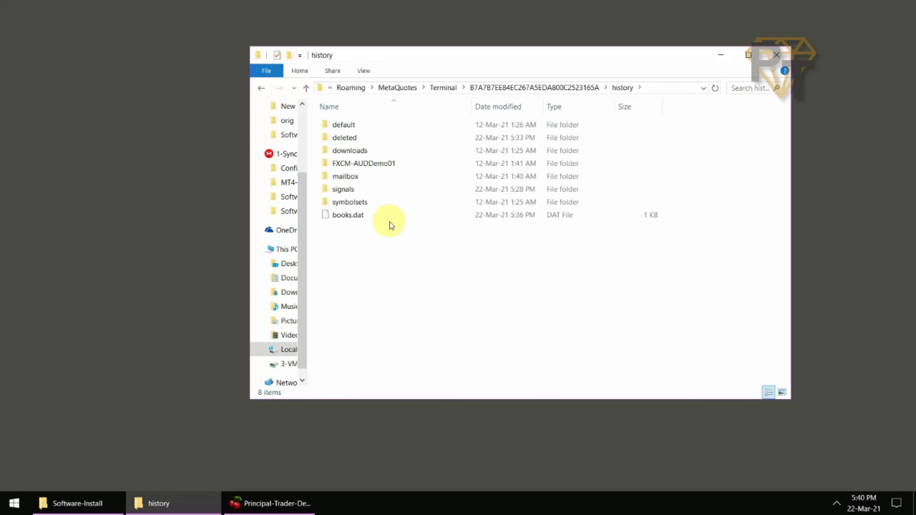
double_click(385, 165)
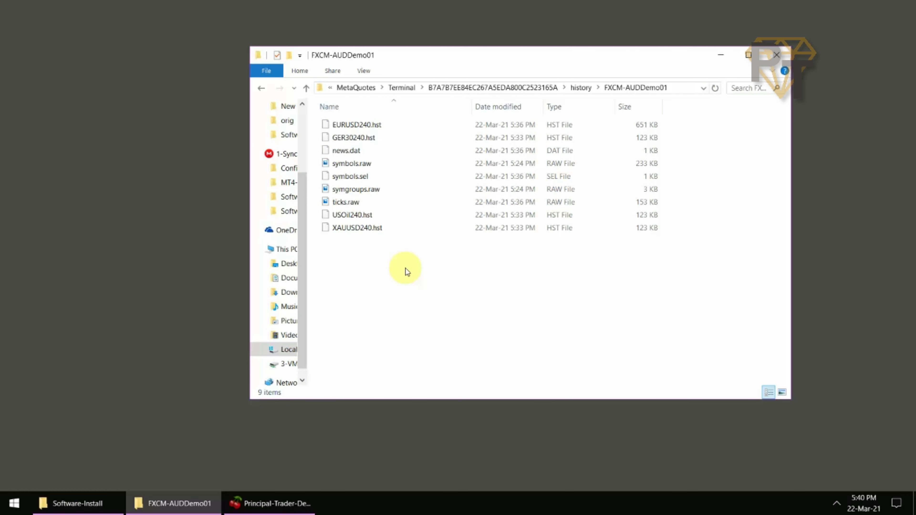
key("ctrl+a")
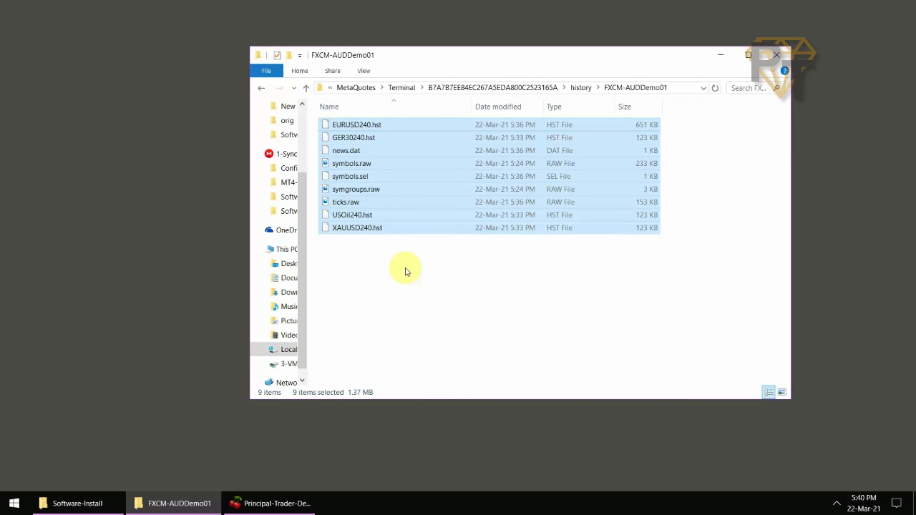
key("Delete")
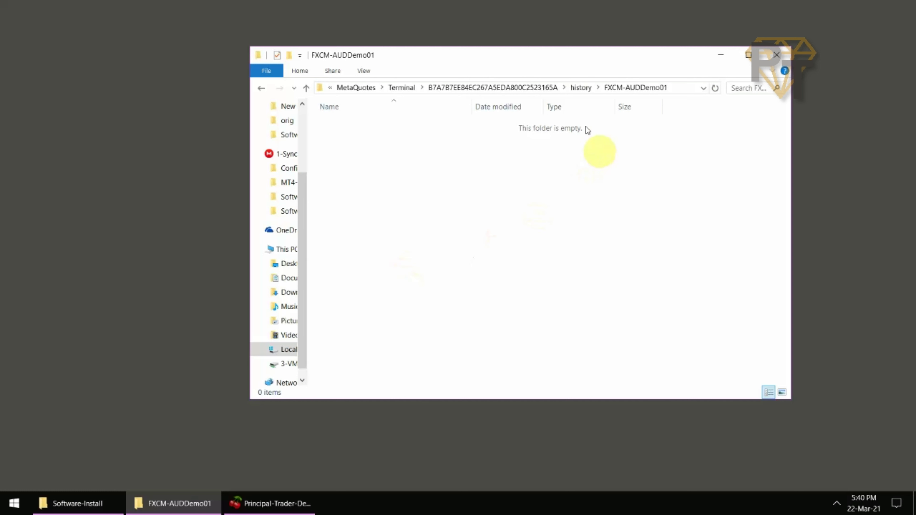
Examine the files in the terminal's config and templates folders, including default.tpl, and return to the data folder.
left_click(578, 88)
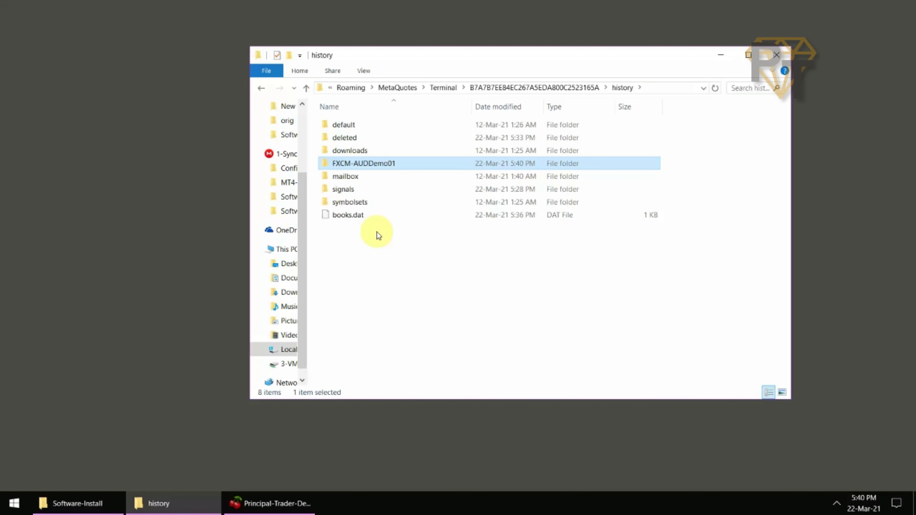
left_click(573, 89)
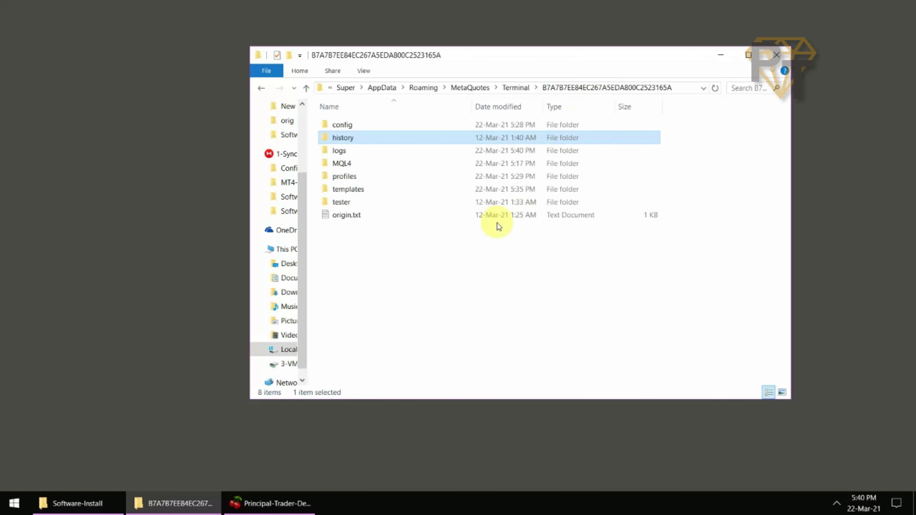
left_click(368, 125)
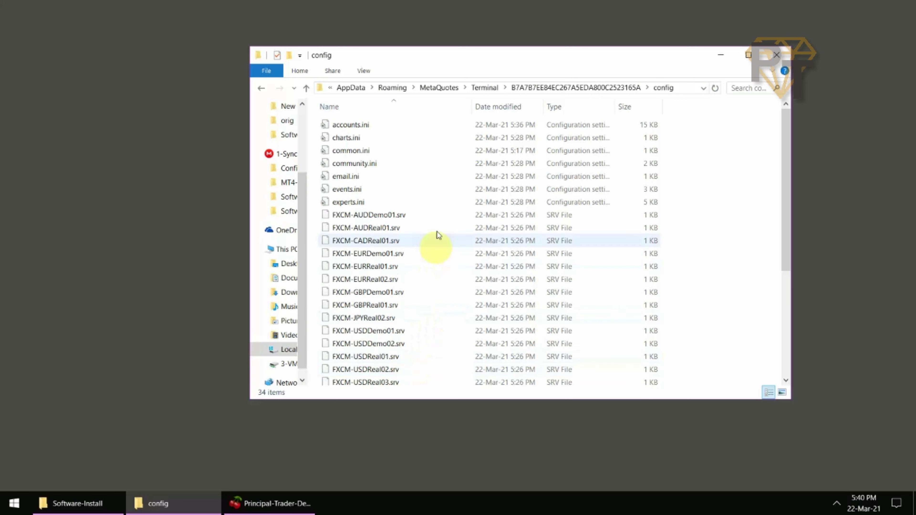
left_click(587, 88)
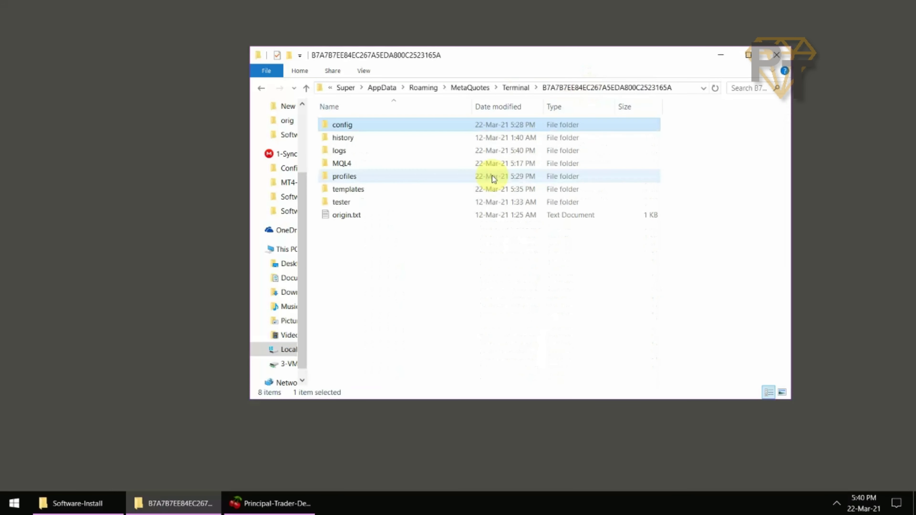
double_click(373, 192)
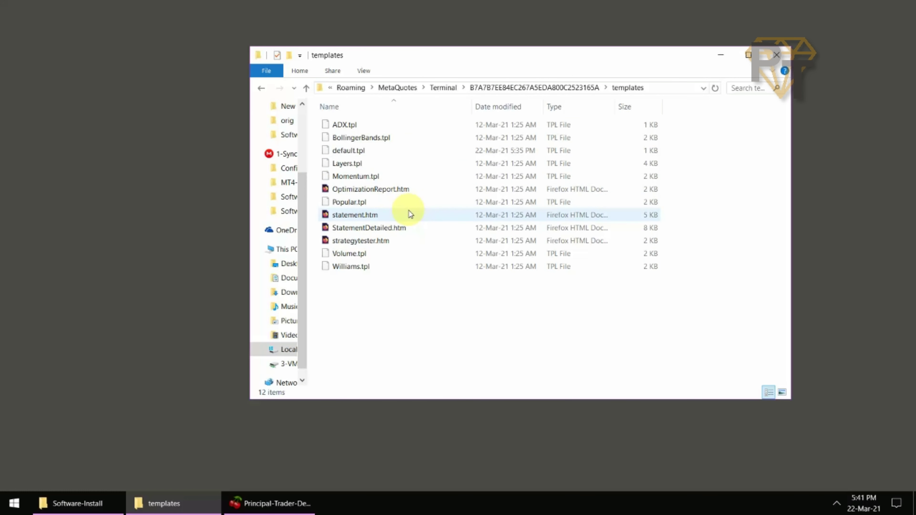
left_click(401, 149)
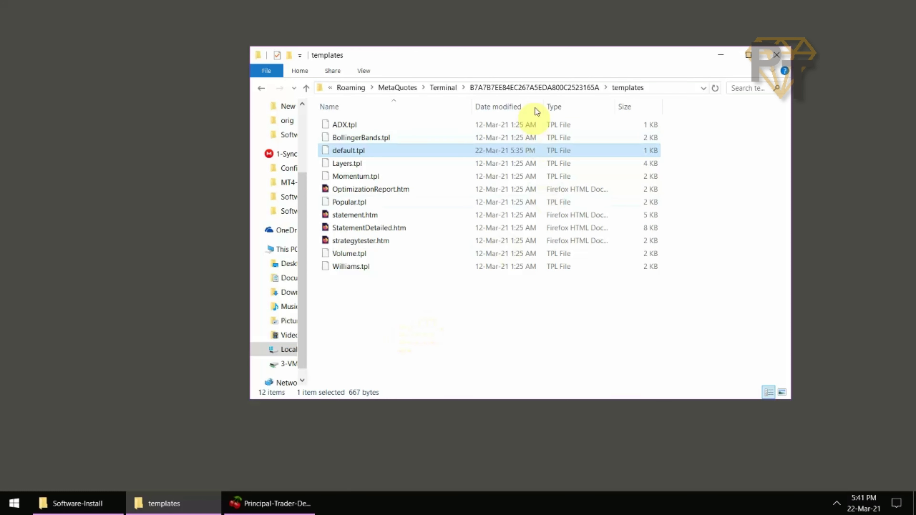
left_click(537, 87)
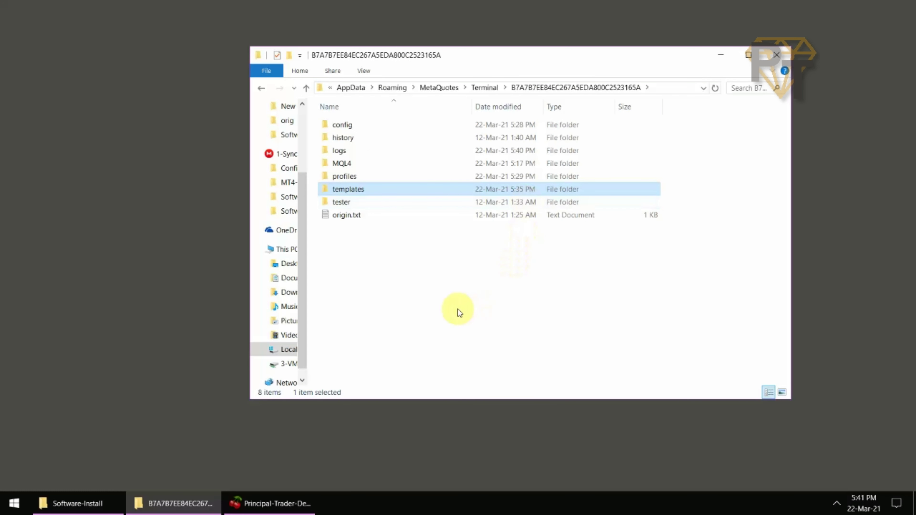
Check the logs and history folders inside the tester folder and return to the terminal's data folder.
double_click(358, 202)
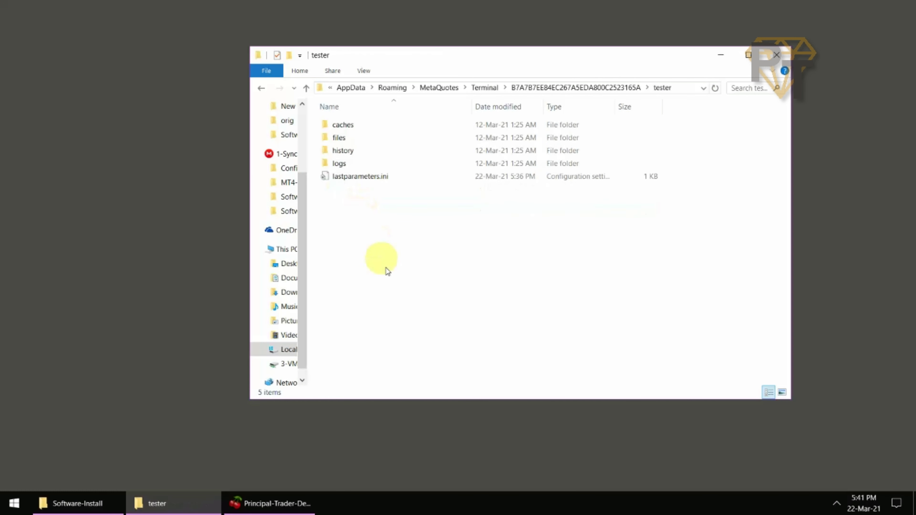
double_click(374, 164)
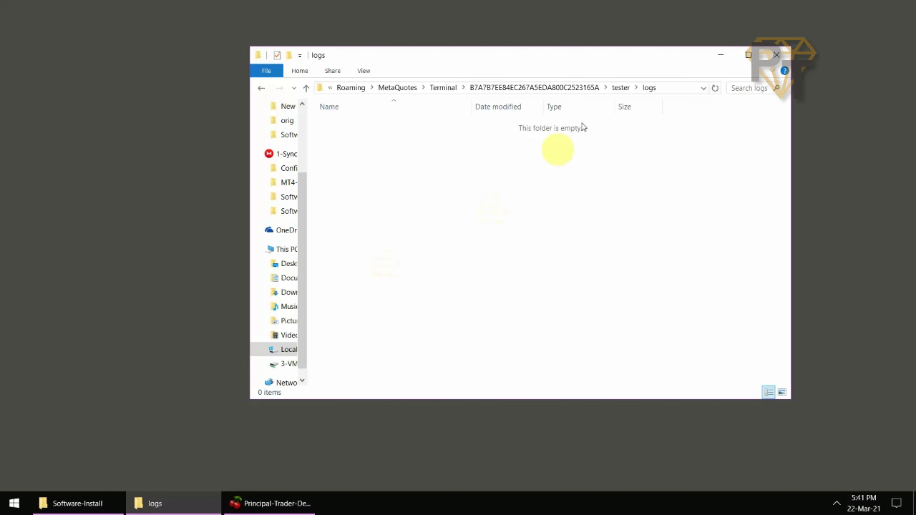
left_click(620, 87)
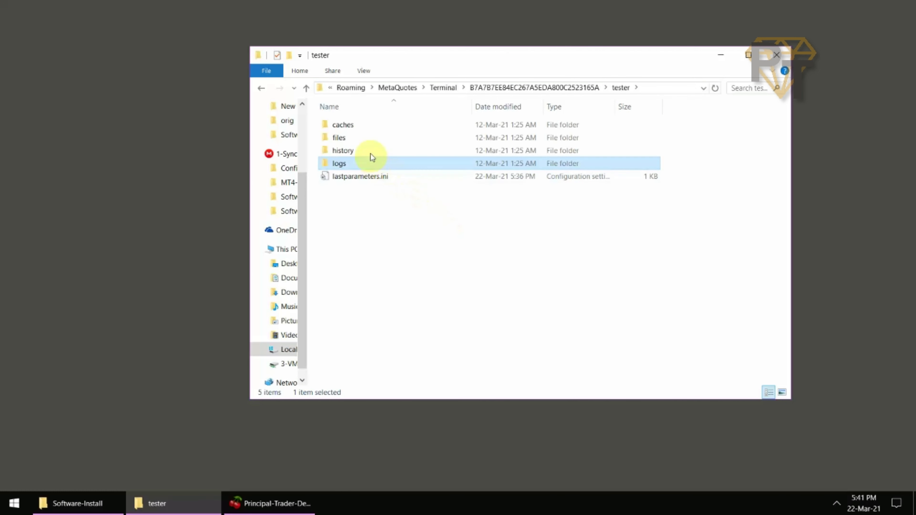
left_click(371, 151)
double_click(371, 159)
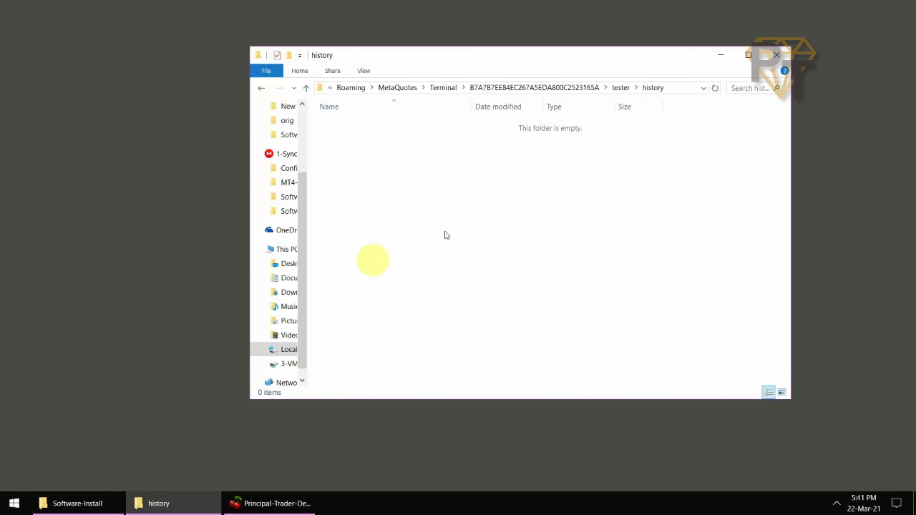
left_click(619, 89)
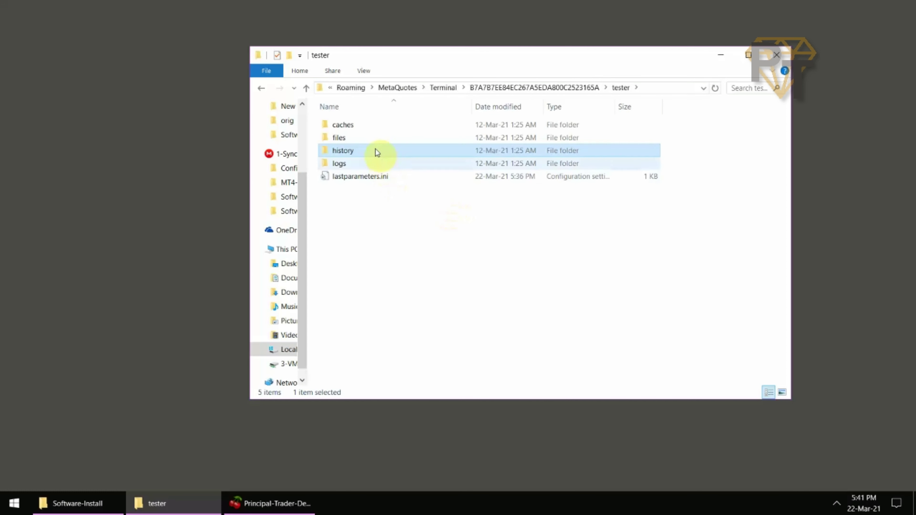
left_click(519, 88)
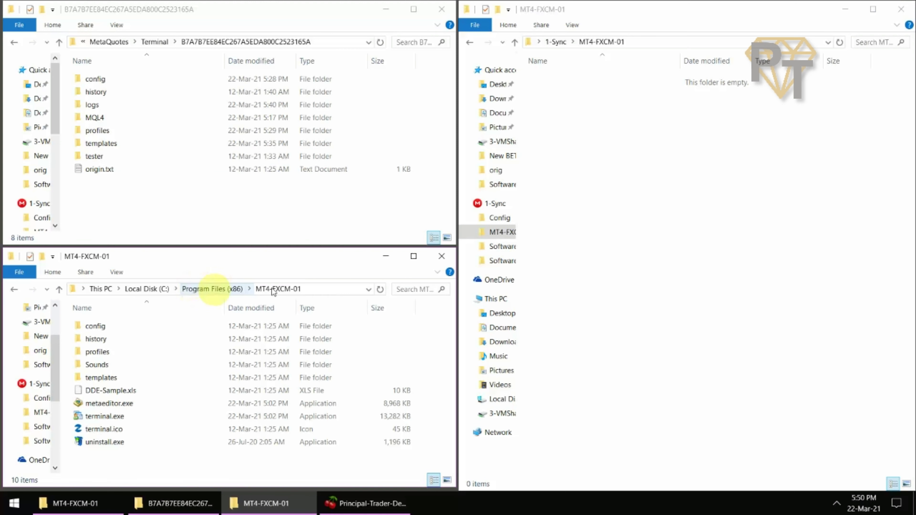
Copy everything from the Program Files (x86) MT4-FXCM-01 folder into the empty 1-Sync MT4-FXCM-01 folder and close the source window.
left_click(282, 290)
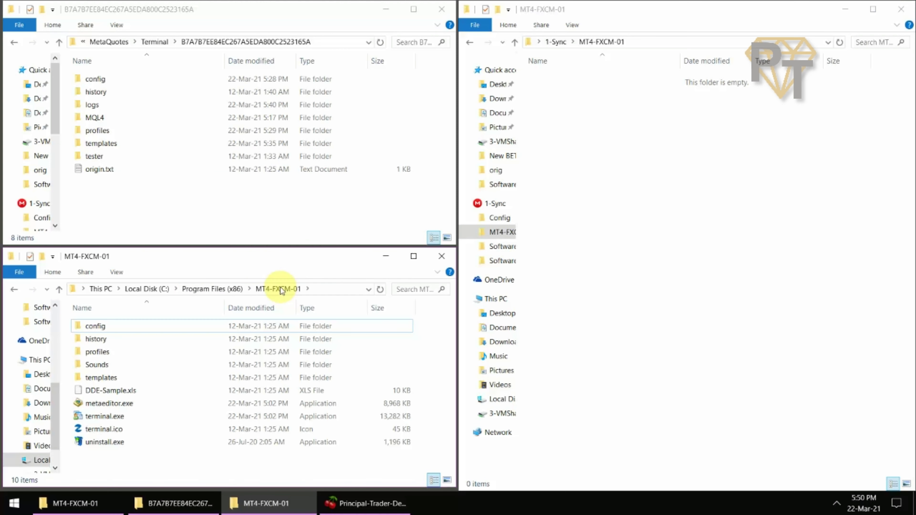
left_click(207, 367)
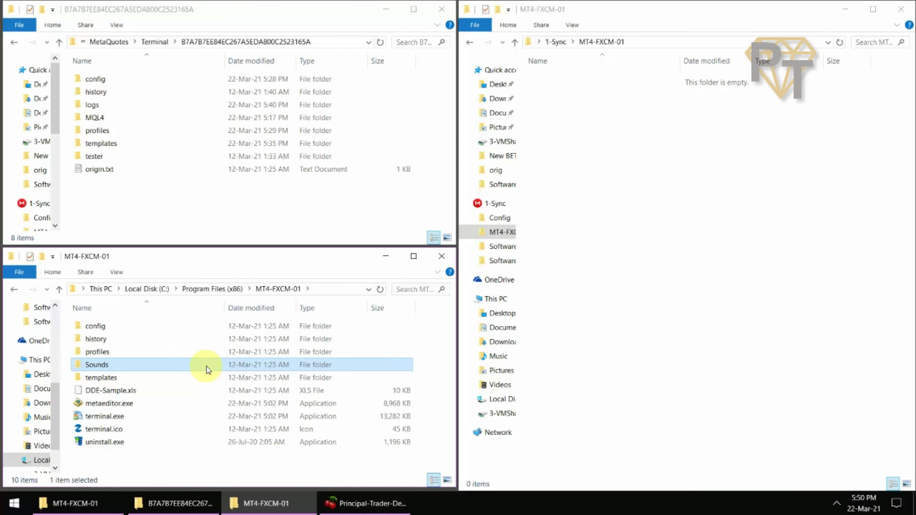
key("ctrl+a")
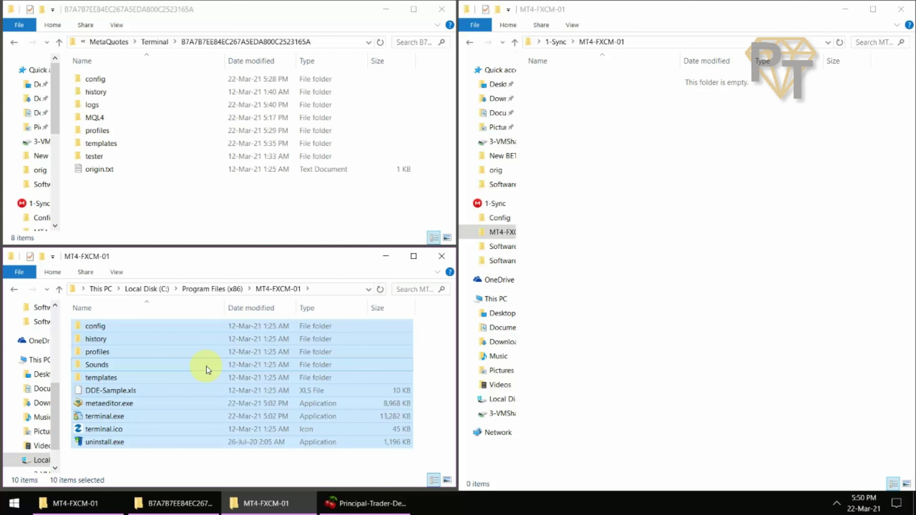
left_click(647, 220)
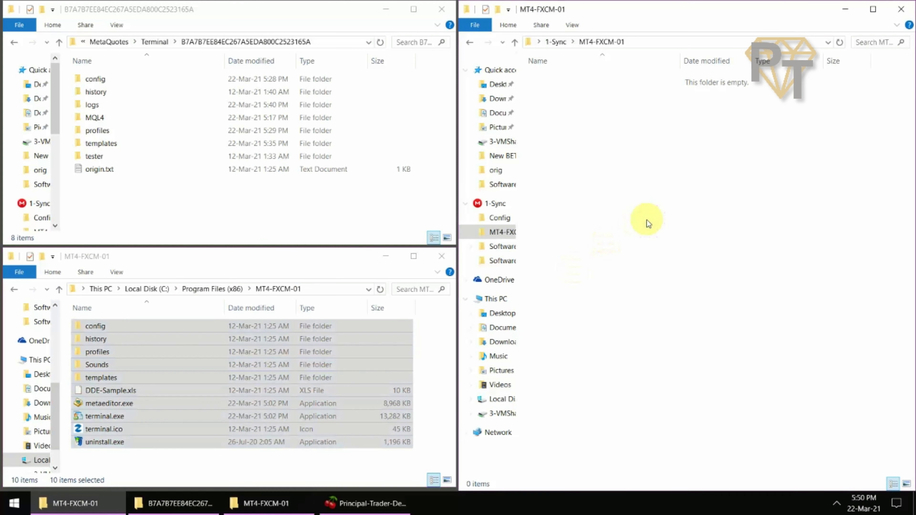
key("ctrl+v")
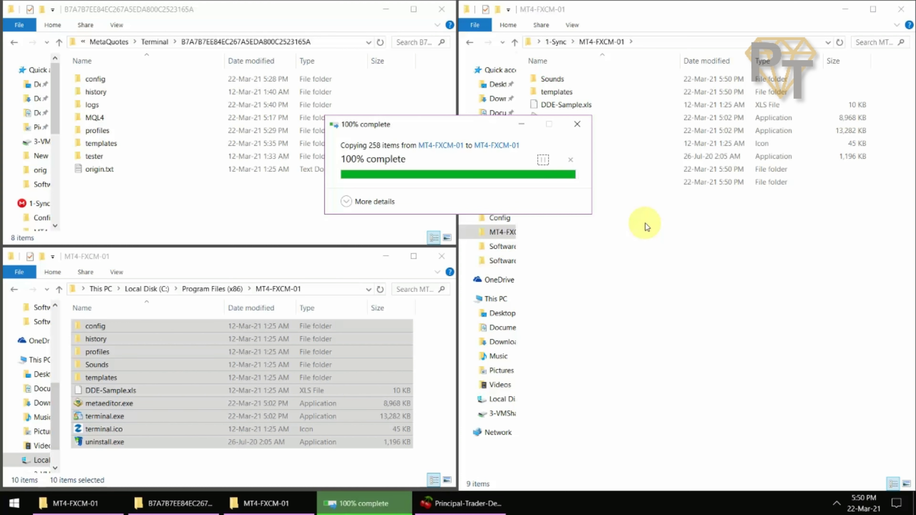
left_click(442, 257)
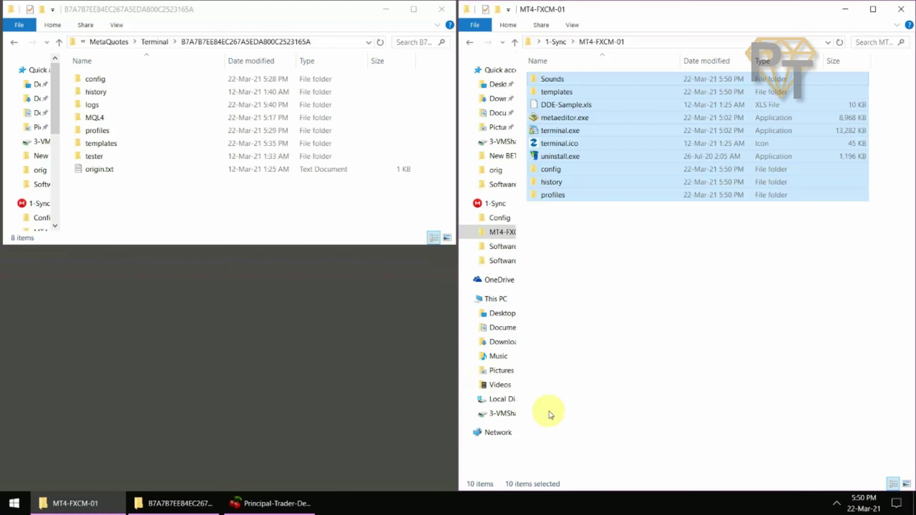
Copy the entire terminal data folder contents into the 1-Sync MT4-FXCM-01 folder, replacing files with the same names, and close the source window.
left_click(177, 215)
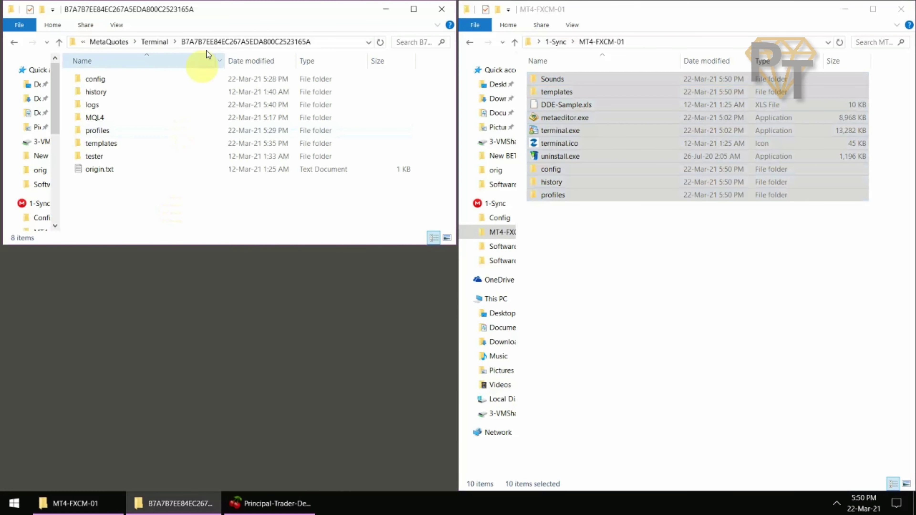
left_click(211, 43)
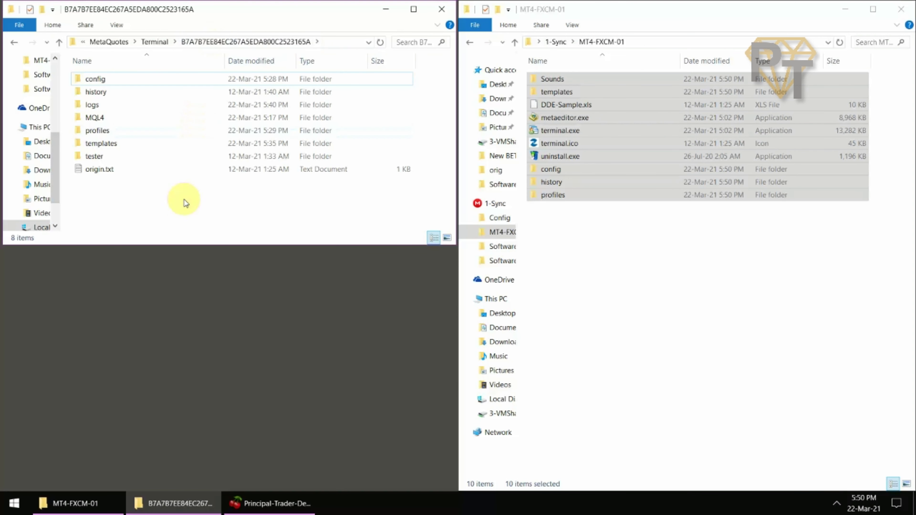
key("ctrl+a")
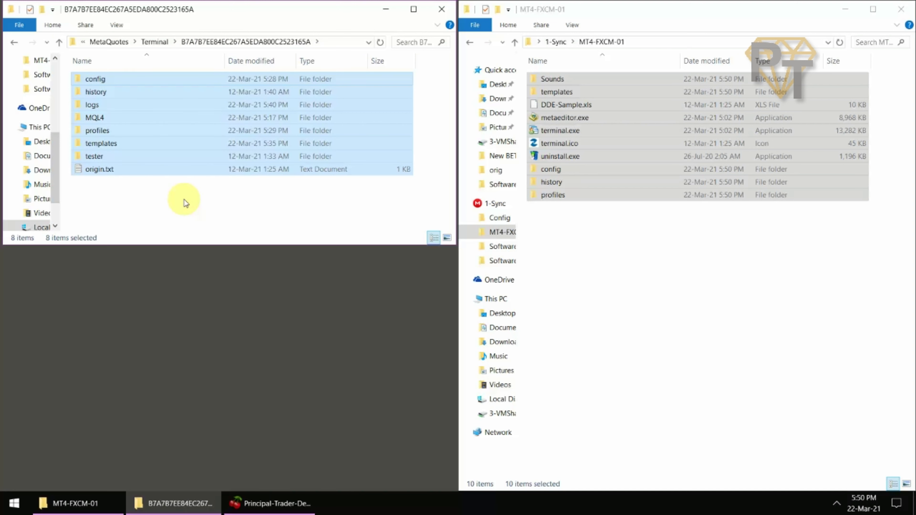
left_click(637, 282)
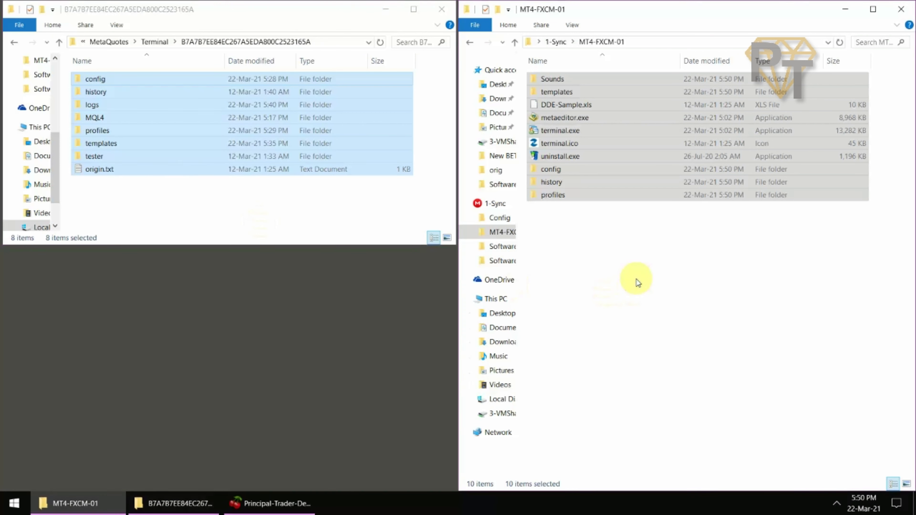
key("ctrl+v")
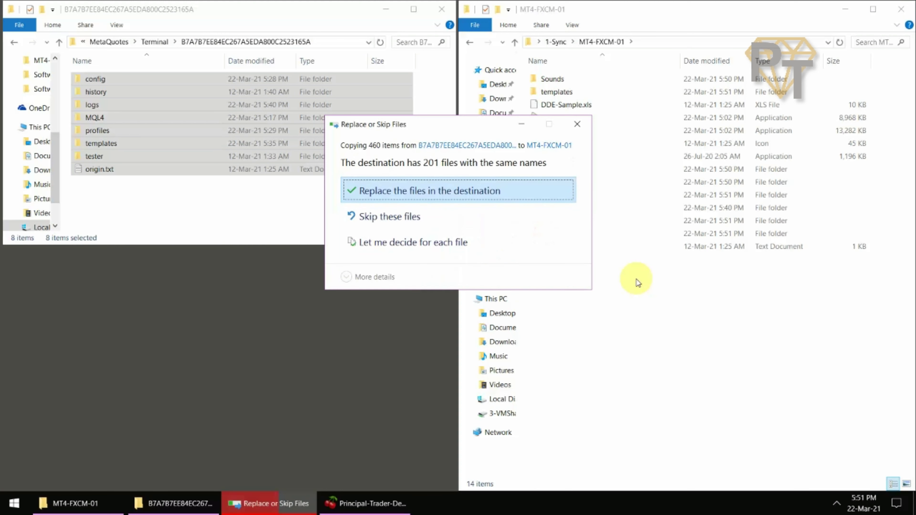
left_click(434, 192)
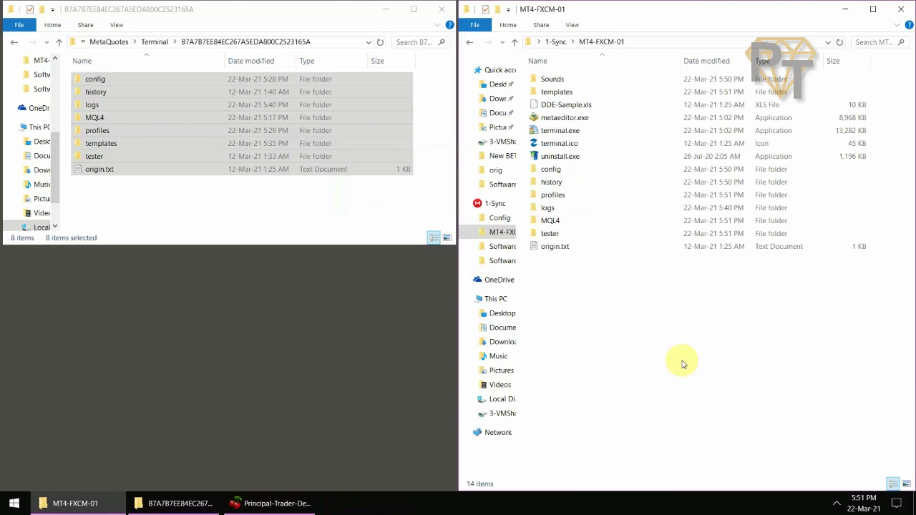
left_click(441, 9)
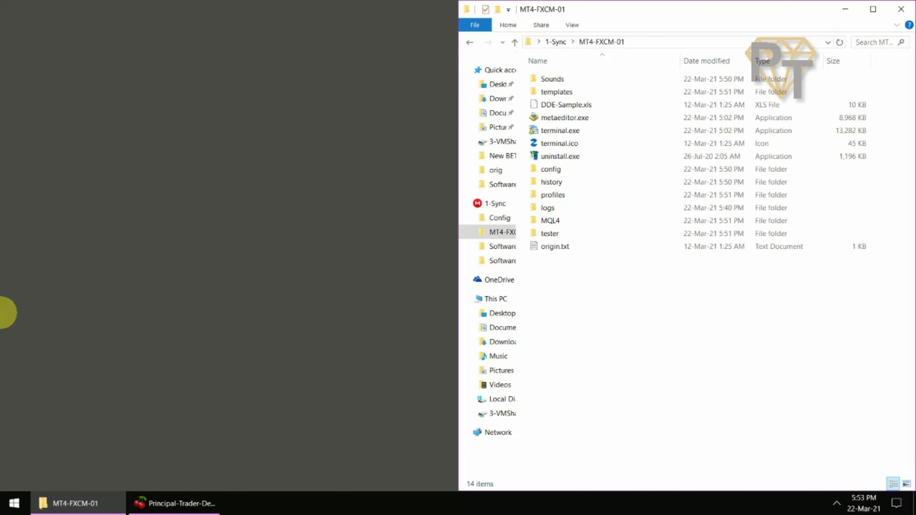
Create a shortcut to terminal.exe inside the 1-Sync MT4-FXCM-01 folder.
left_click(581, 130)
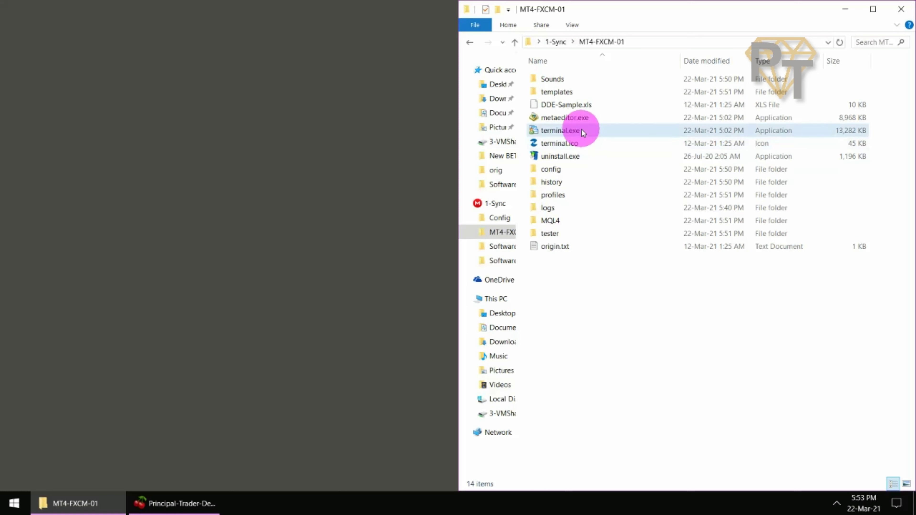
right_click(581, 131)
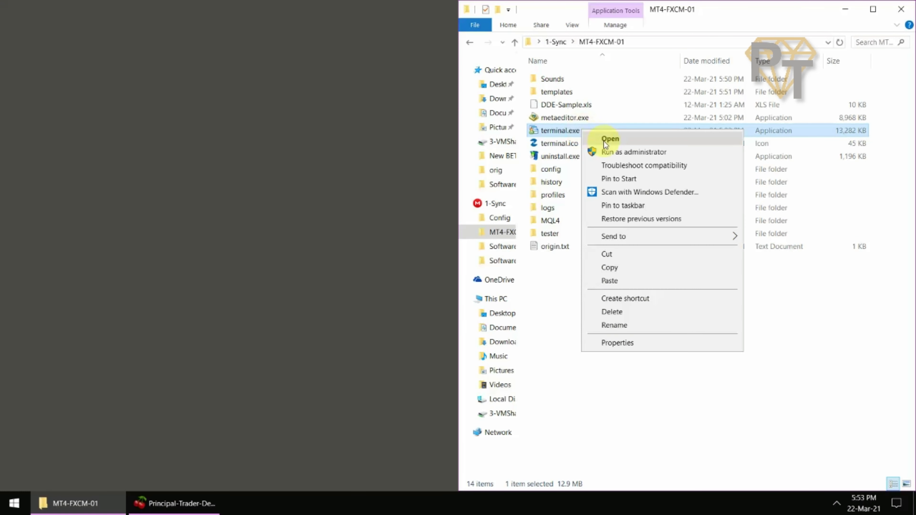
left_click(625, 299)
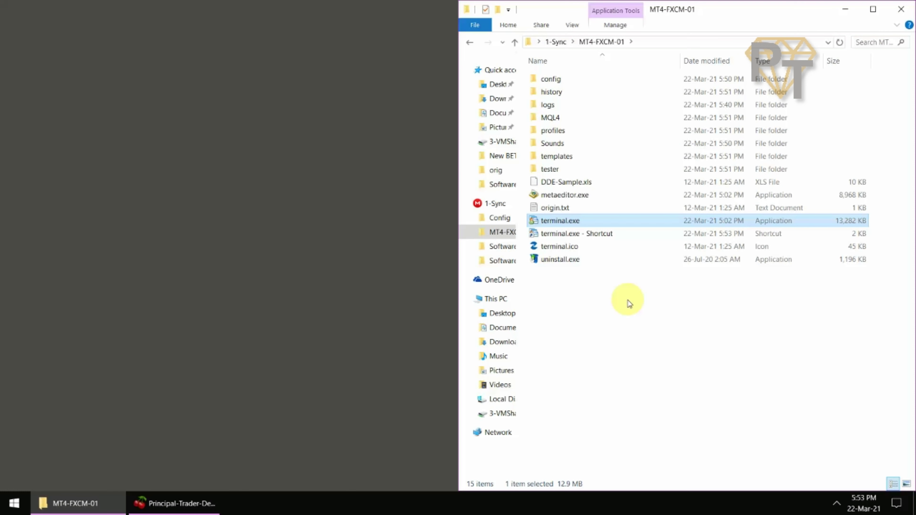
Append the /portable switch to the target of the terminal.exe shortcut and save its properties.
left_click(599, 234)
right_click(600, 235)
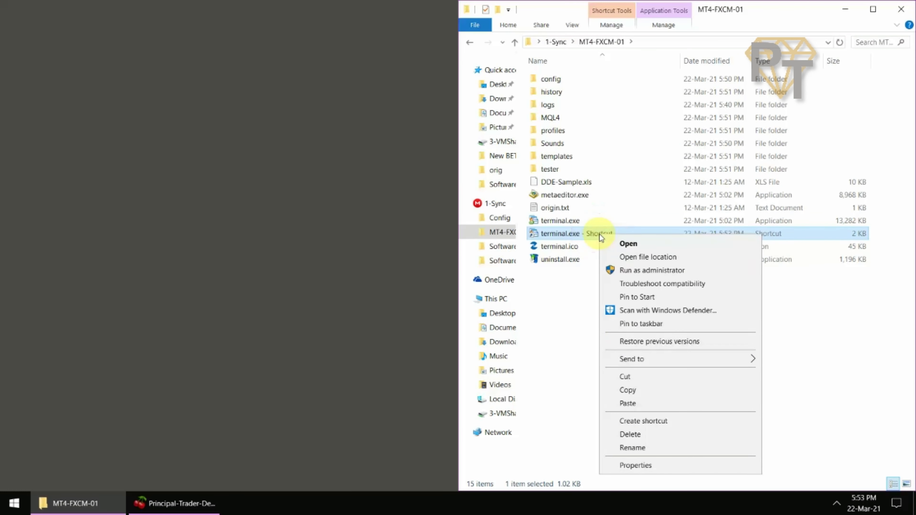
left_click(629, 467)
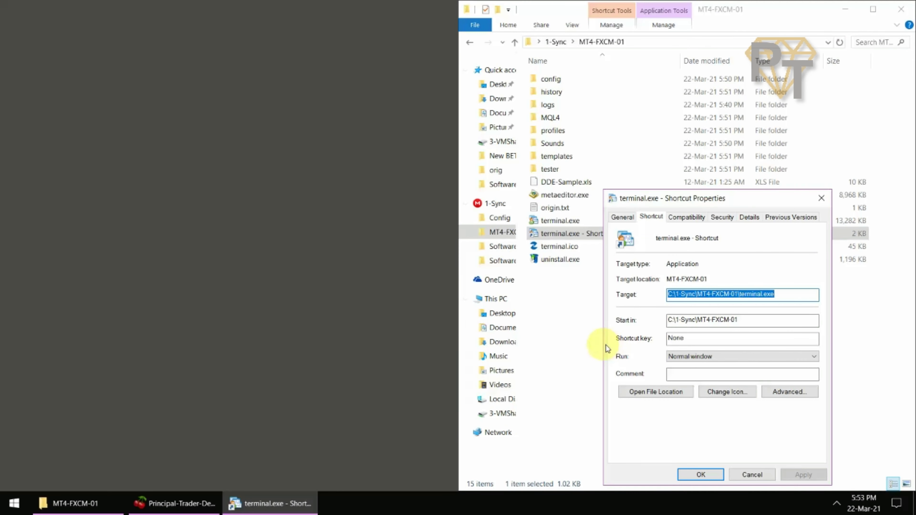
left_click_drag(790, 294, 659, 294)
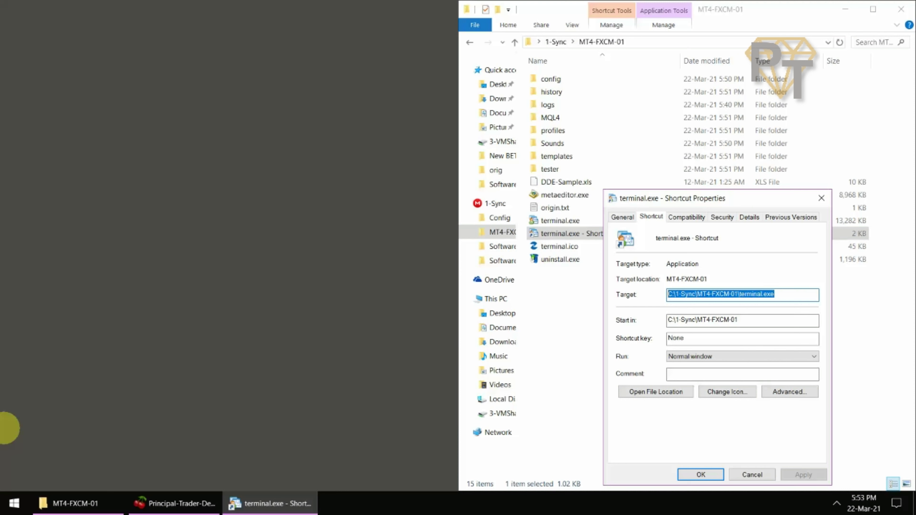
key("End")
type("/portable")
key("ctrl+shift+Left")
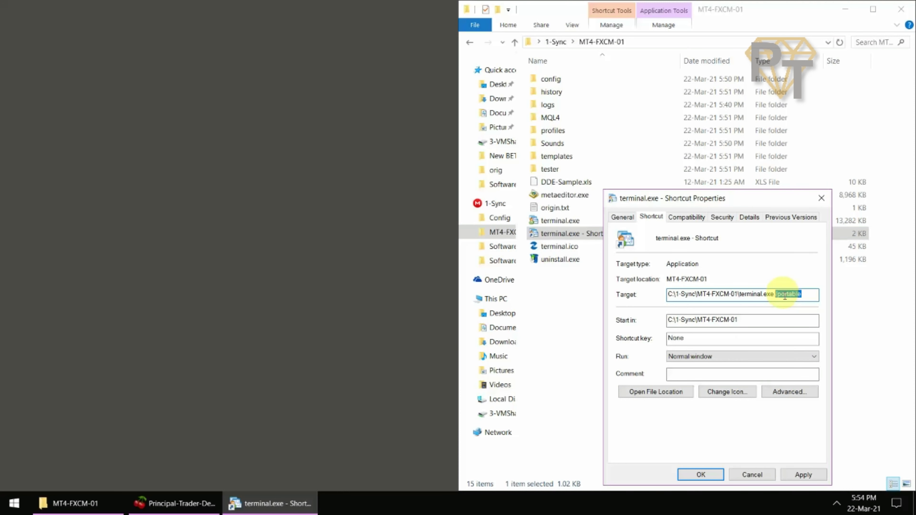
left_click(700, 474)
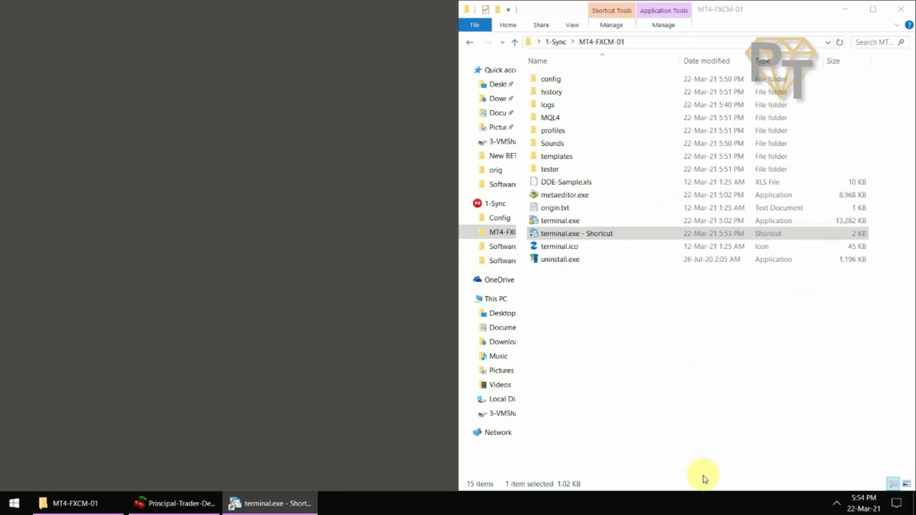
Rename the terminal.exe shortcut as FXCM-DEMO.
right_click(587, 235)
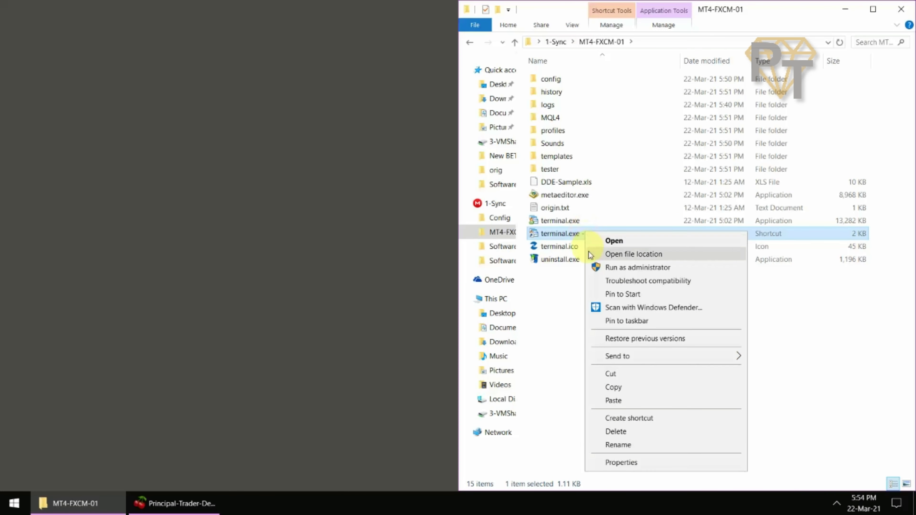
left_click(618, 445)
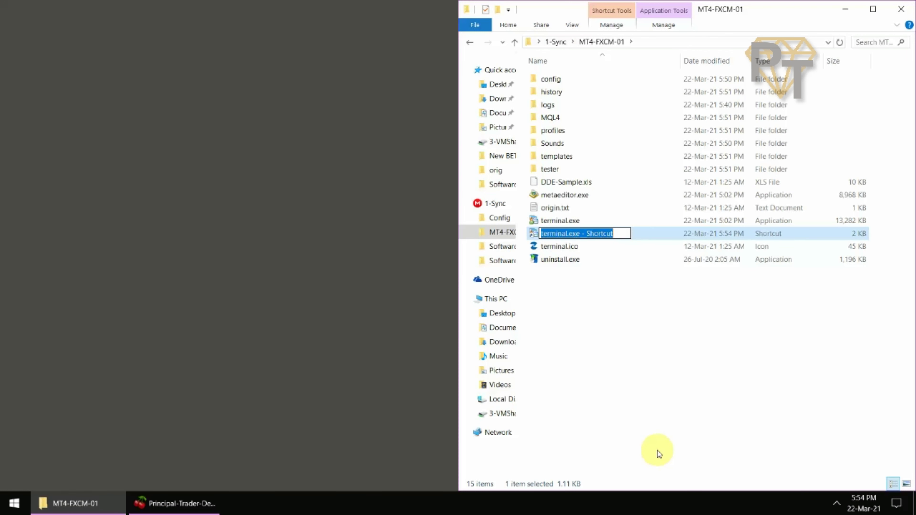
type("F")
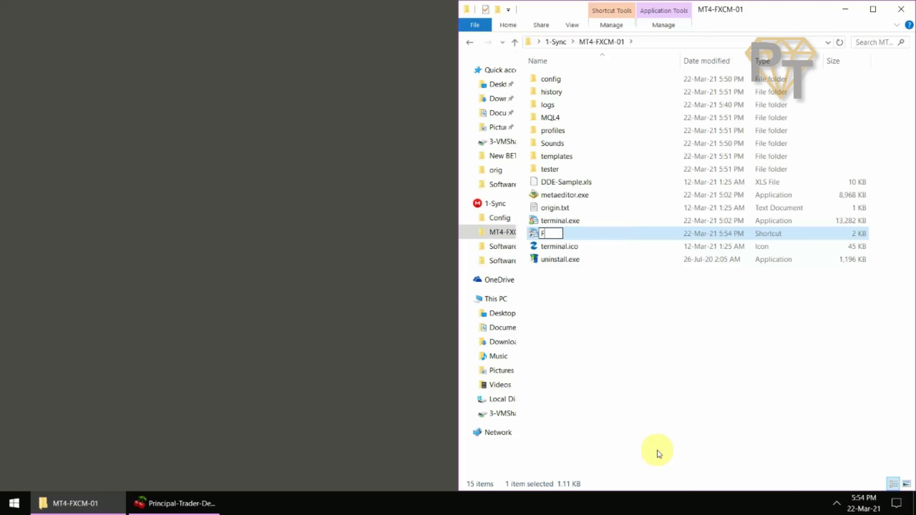
type("XCM-DEMO")
key("Return")
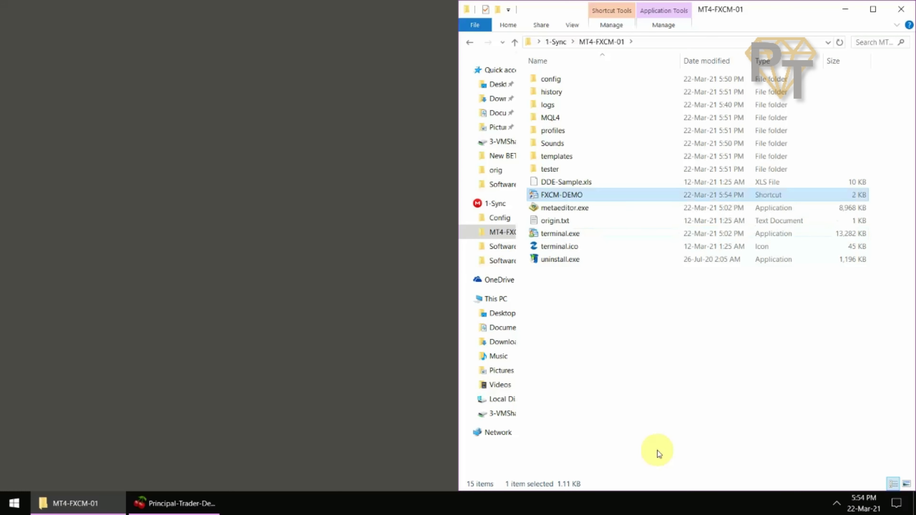
Copy the FXCM-DEMO shortcut onto the desktop, move its icon toward the desktop's upper corner, and minimize the folder window.
right_click(594, 197)
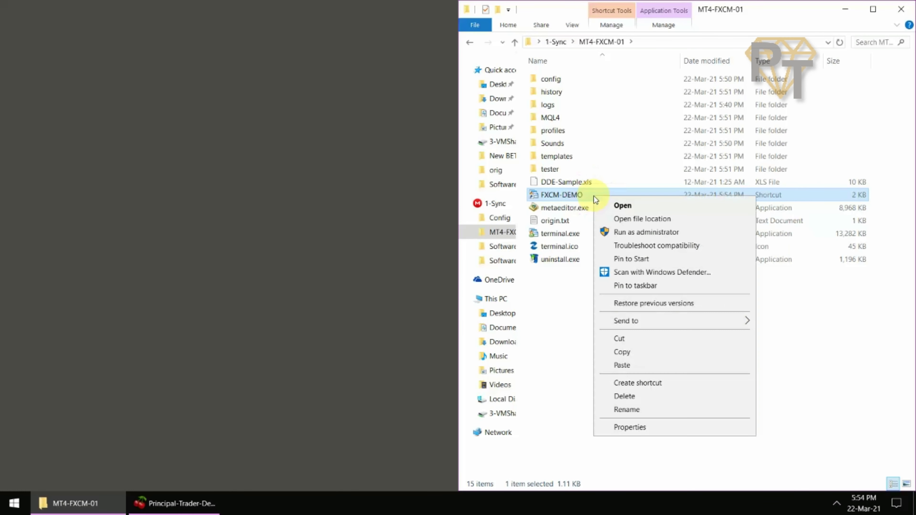
left_click(634, 352)
left_click(161, 107)
right_click(161, 107)
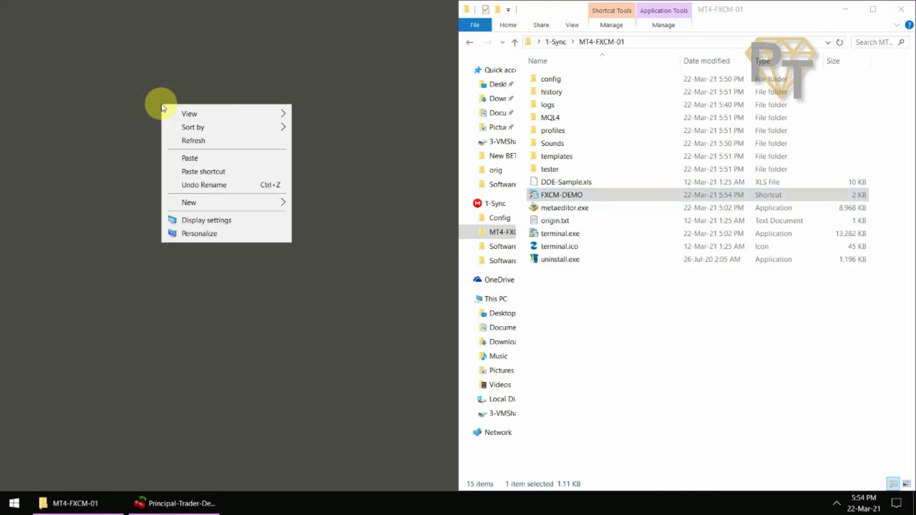
left_click(188, 160)
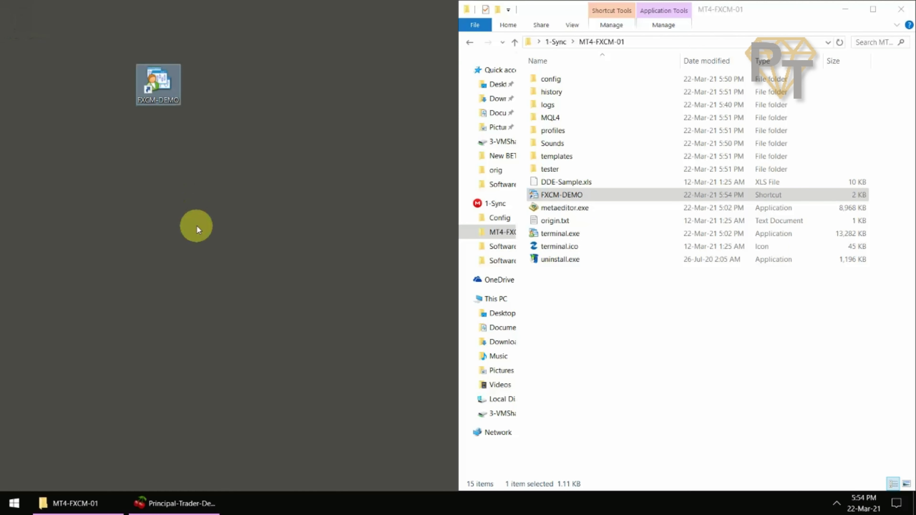
left_click_drag(159, 84, 47, 33)
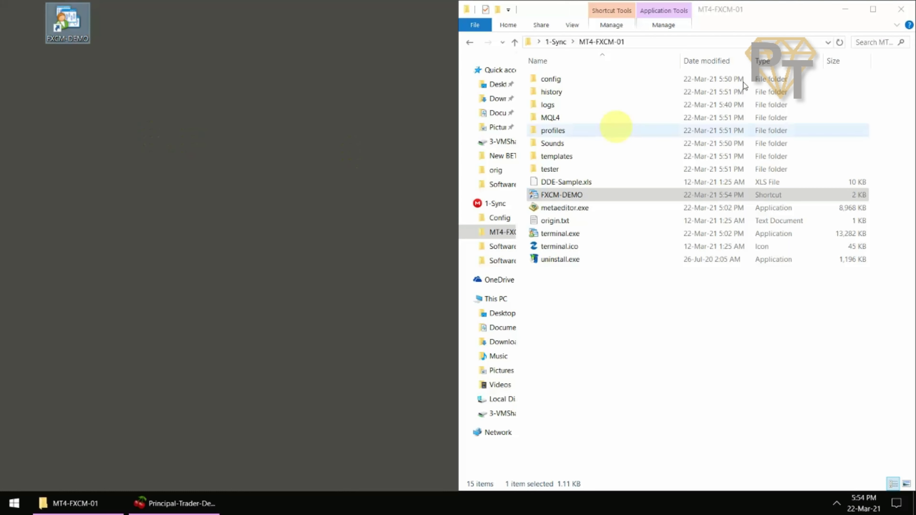
left_click(844, 10)
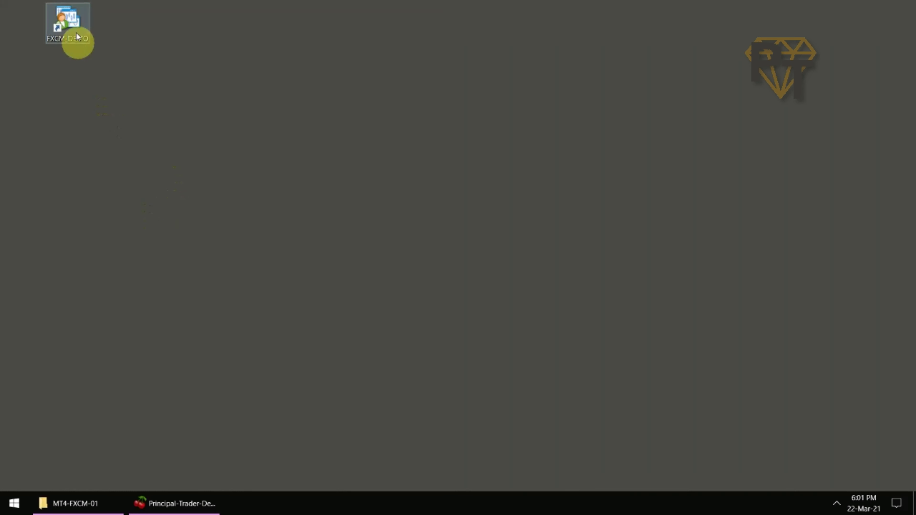
Launch MetaTrader 4 from the FXCM-DEMO desktop shortcut and check the data folder entry in its journal.
double_click(77, 36)
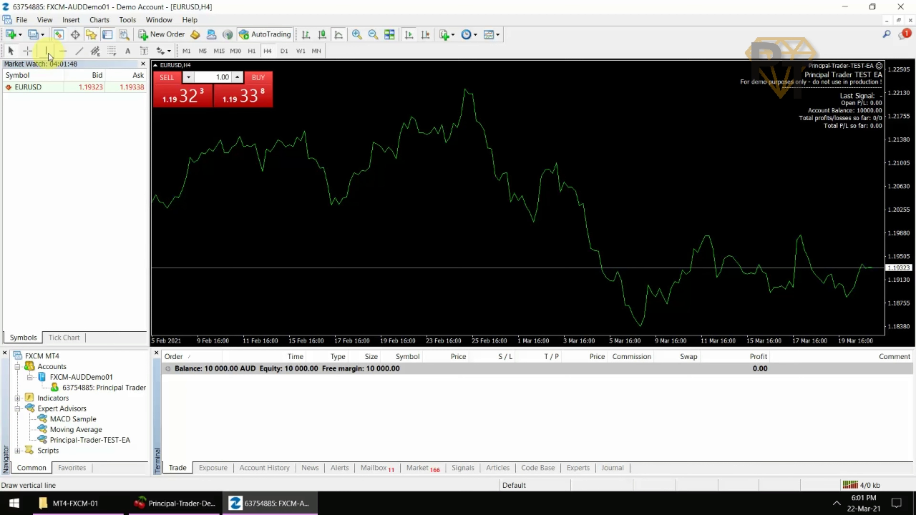
left_click(612, 468)
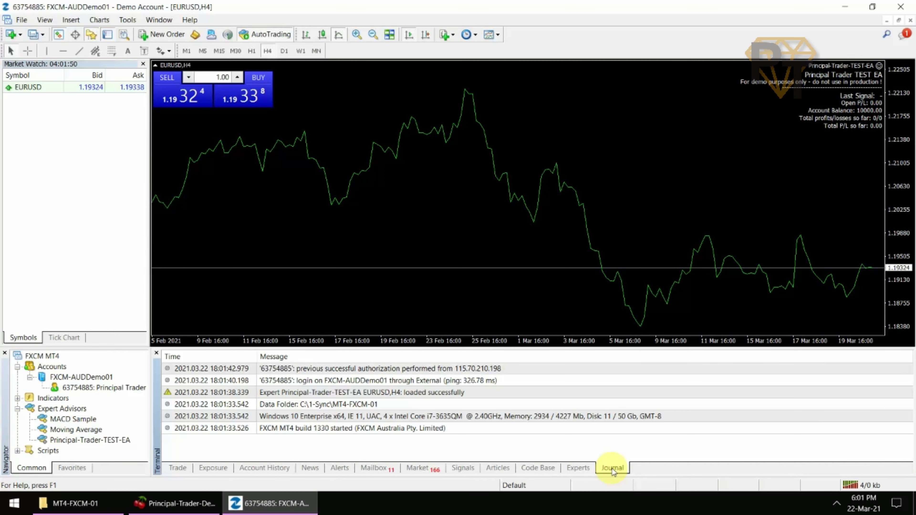
left_click(307, 406)
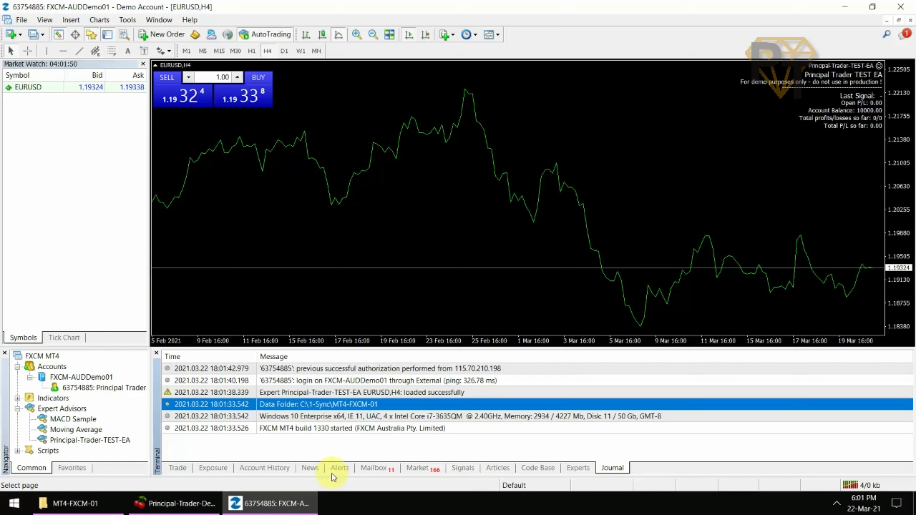
Switch to Task Manager and open the file location of the running MetaTrader (32 bit) process.
right_click(370, 505)
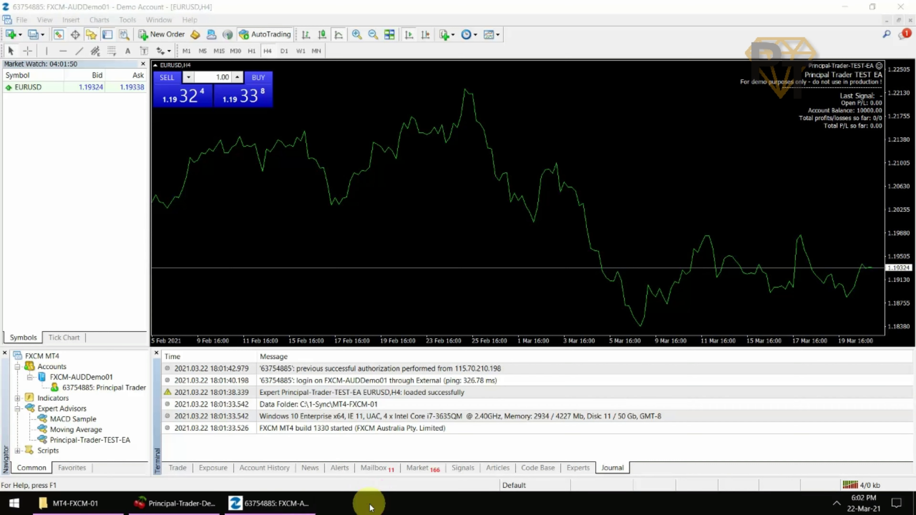
left_click(418, 448)
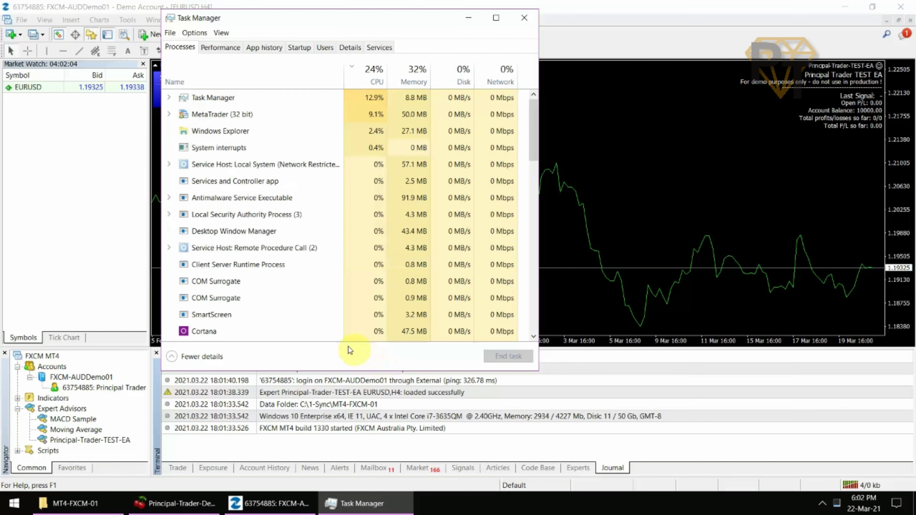
left_click(271, 114)
right_click(271, 113)
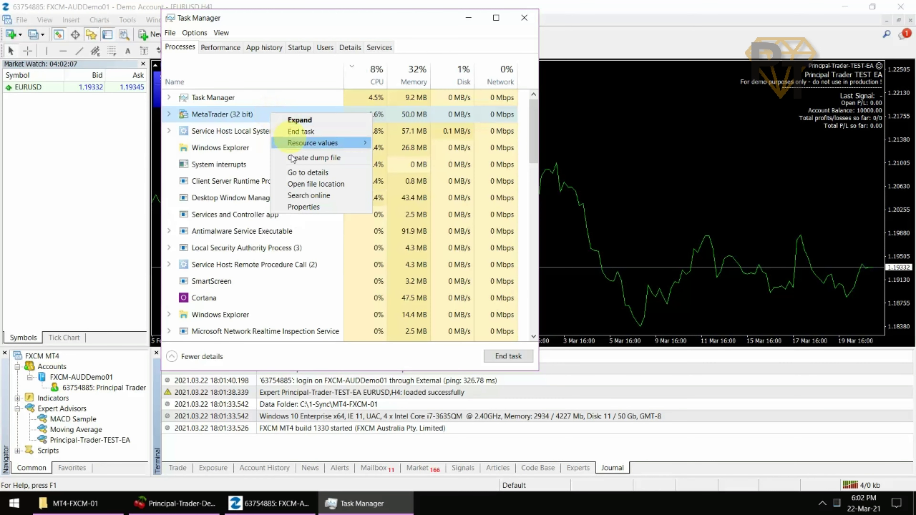
left_click(299, 184)
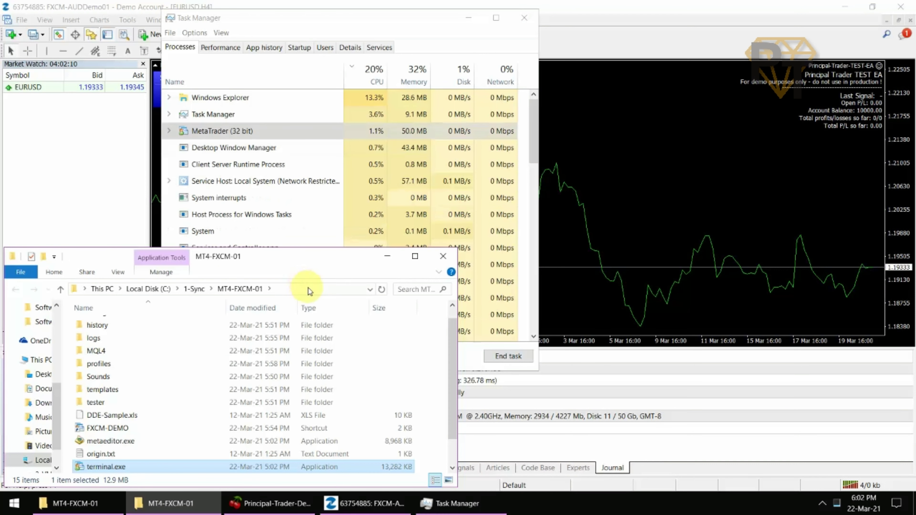
Show the full path of the process's folder, and close the folder window and Task Manager.
left_click(311, 290)
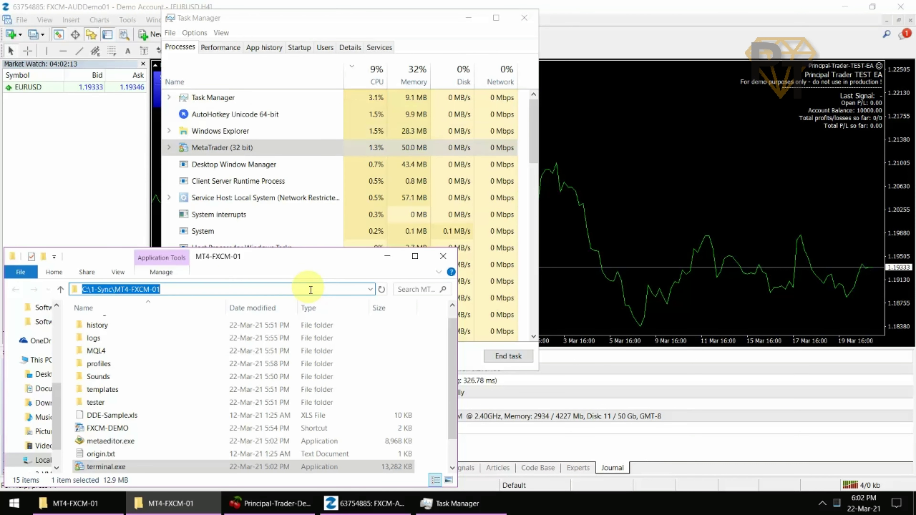
left_click(444, 256)
left_click(525, 17)
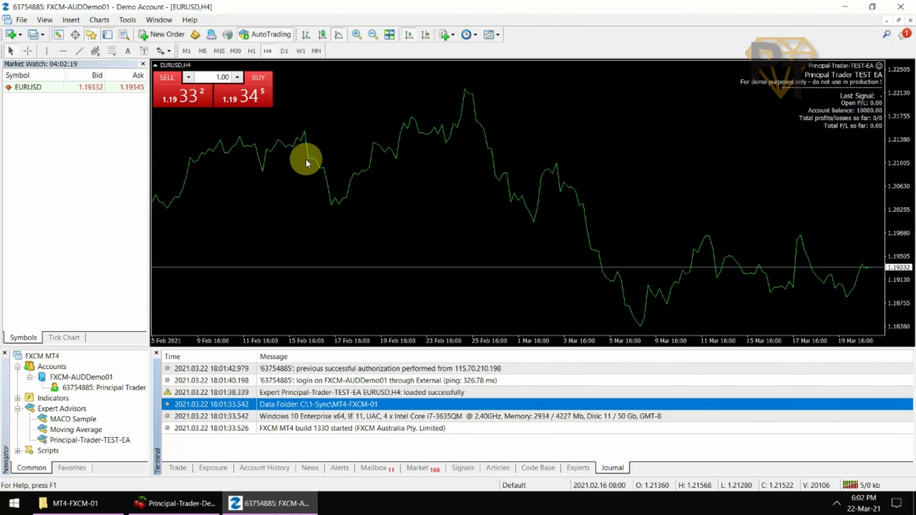
Hide the EURUSD chart's one-click trading box and the Navigator, Terminal and Market Watch panels so the chart fills the workspace.
left_click(155, 65)
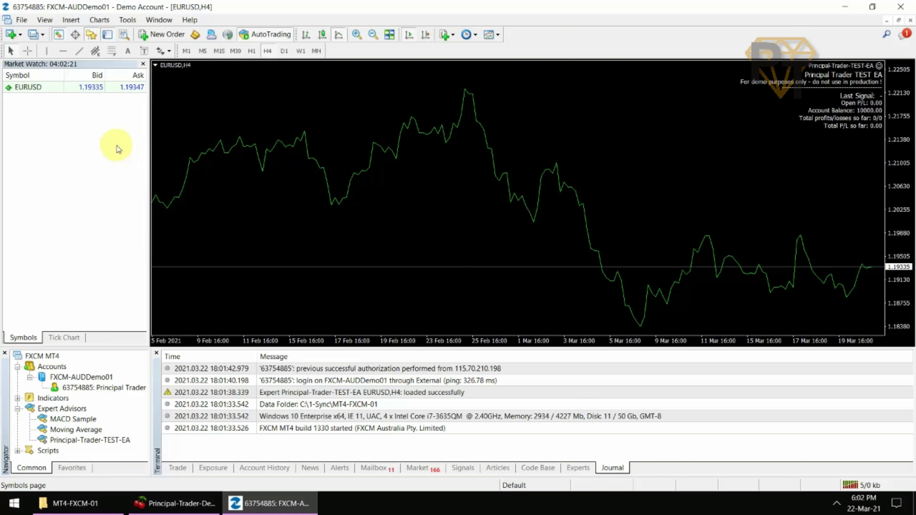
left_click(107, 35)
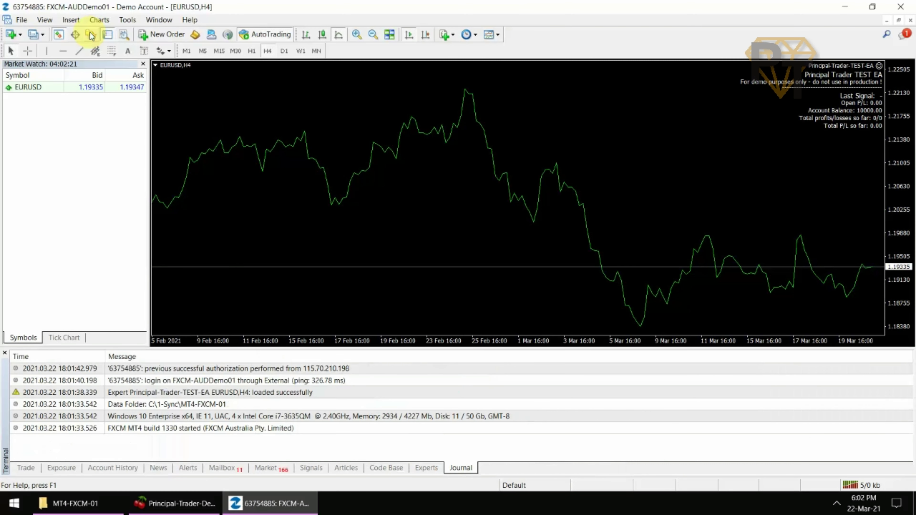
left_click(107, 35)
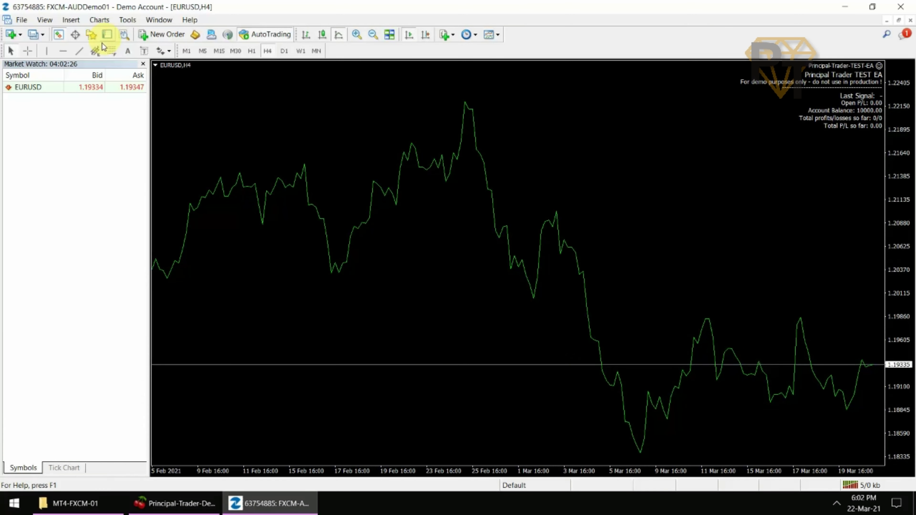
left_click(58, 34)
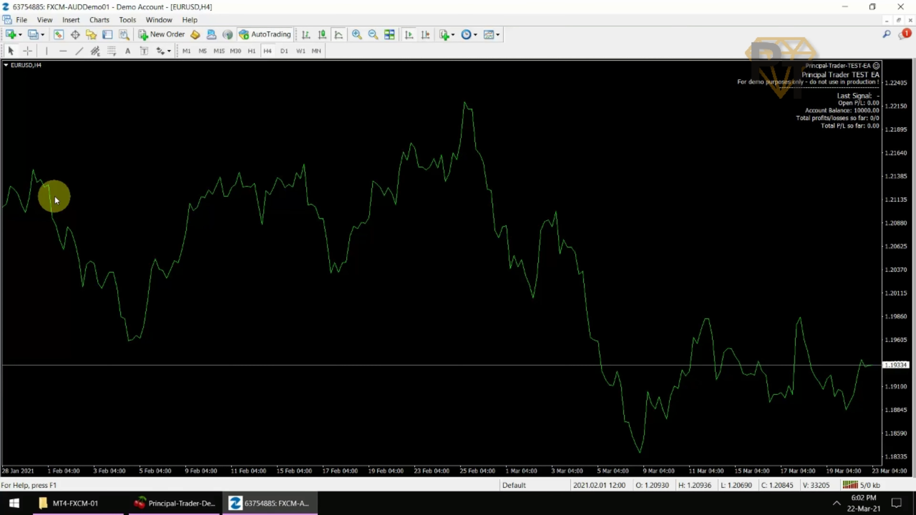